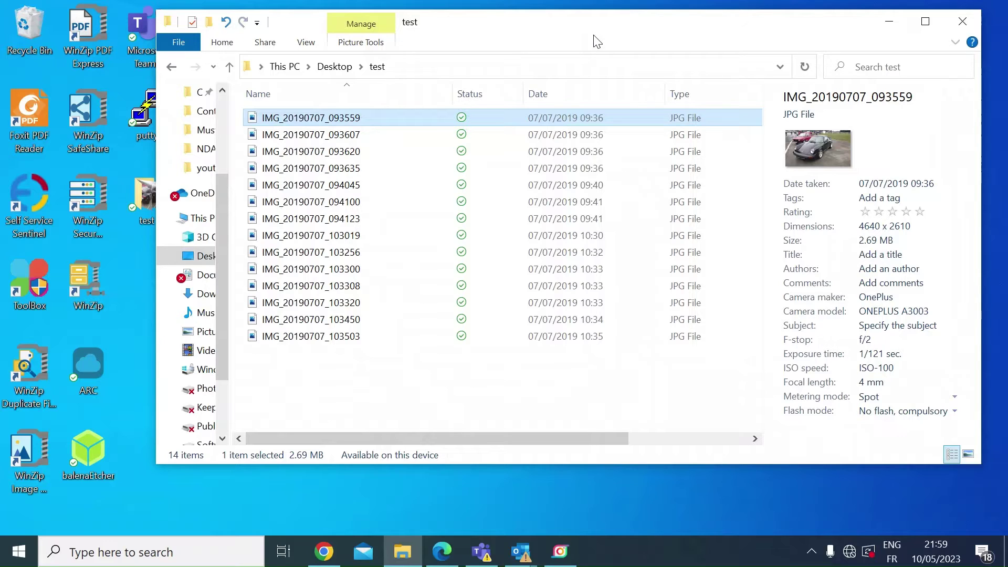
# Step: Minimize the test folder window with Win+D so the desktop shows
pyautogui.press('super+d')
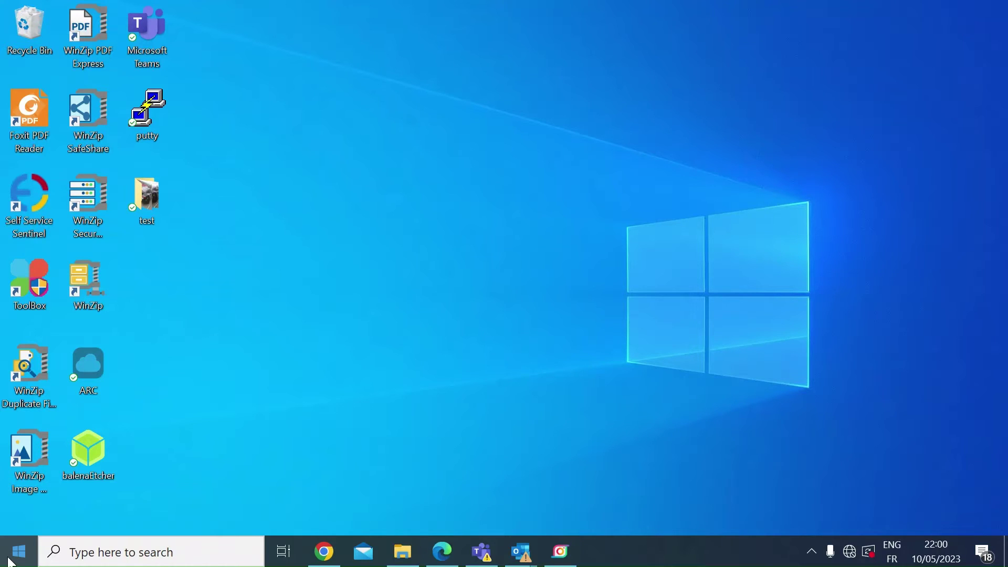
# Step: Search the Start menu for 'powertoys' and launch PowerToys (Preview)
pyautogui.click(11, 561)
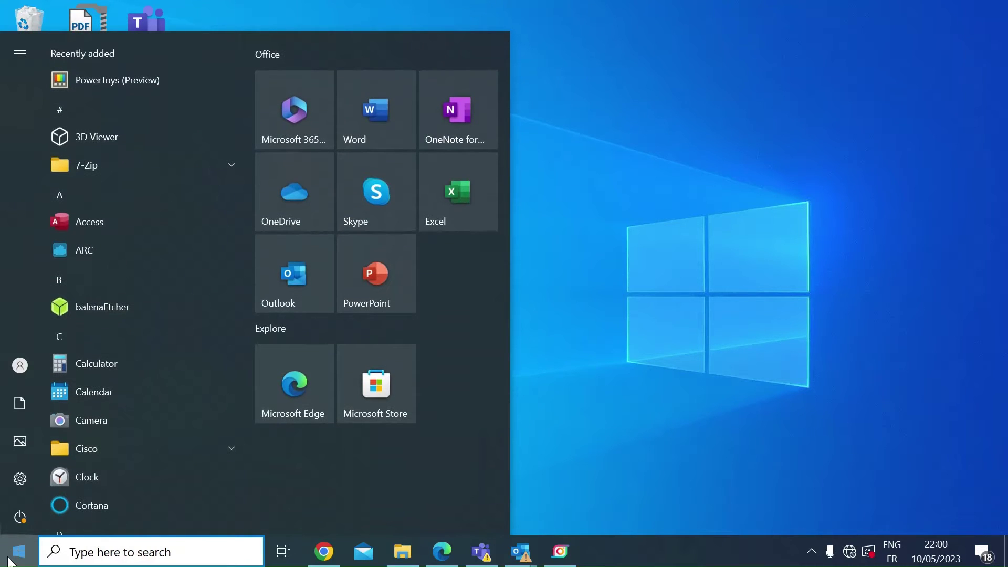
pyautogui.write('p')
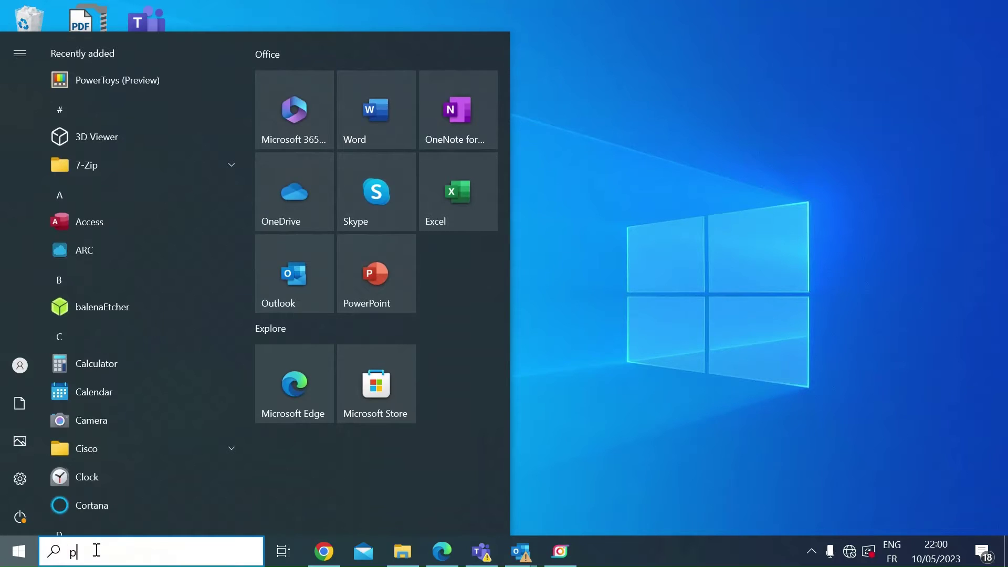
pyautogui.write('owert')
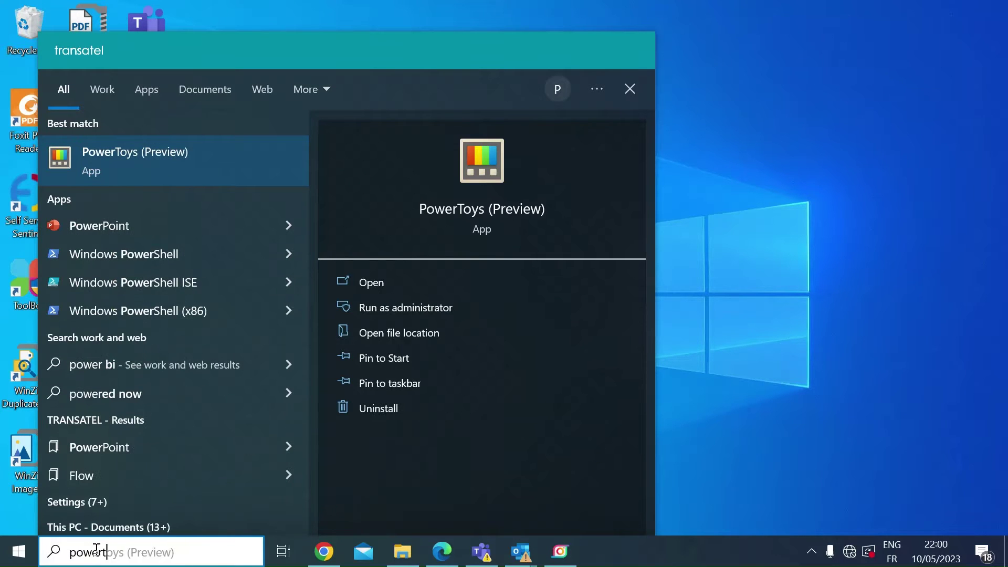
pyautogui.write('oys')
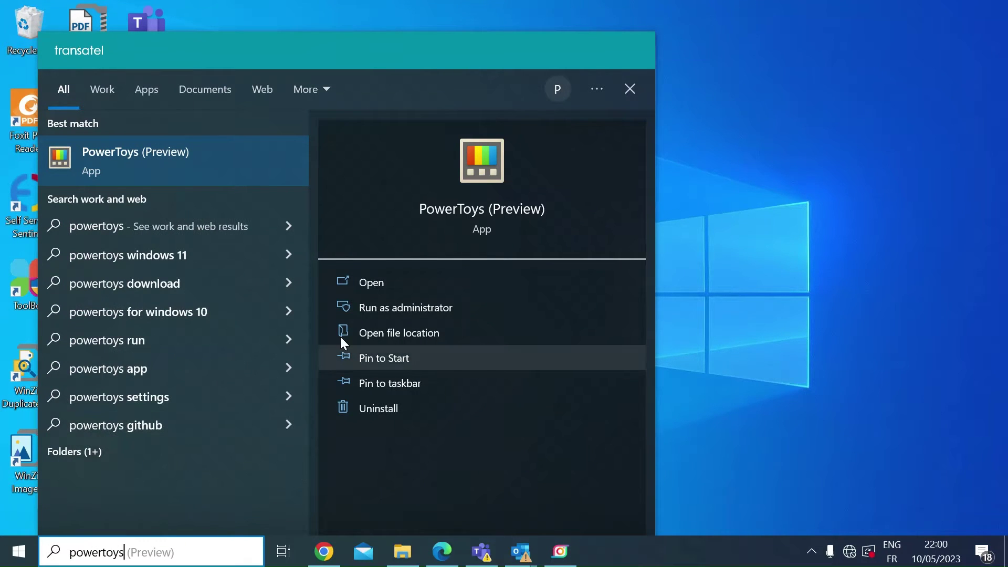
pyautogui.click(373, 282)
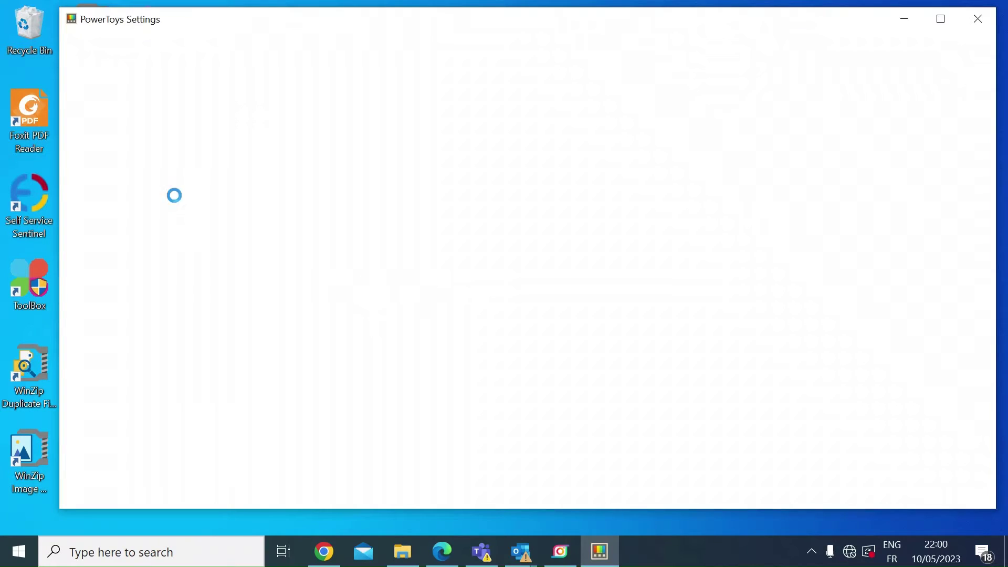
# Step: Go to the PowerRename page and switch Enable PowerRename off and back on
pyautogui.scroll(-5, 111, 236)
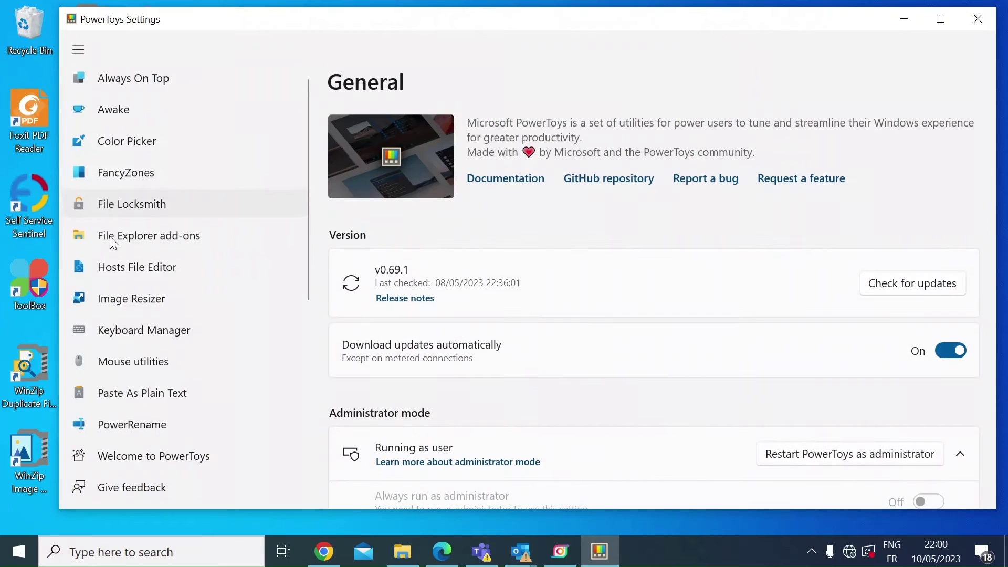
pyautogui.scroll(2, 110, 239)
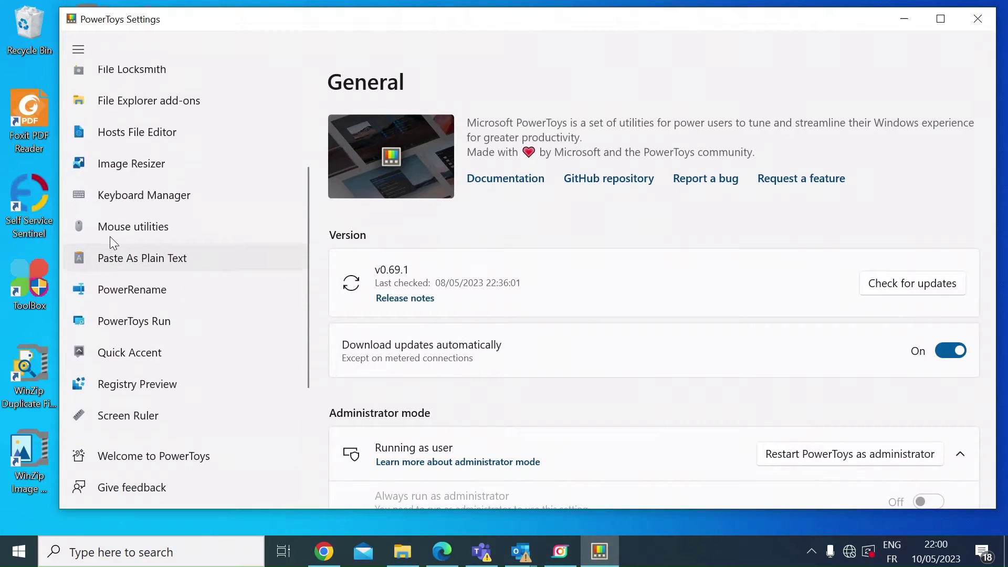
pyautogui.scroll(-3, 111, 240)
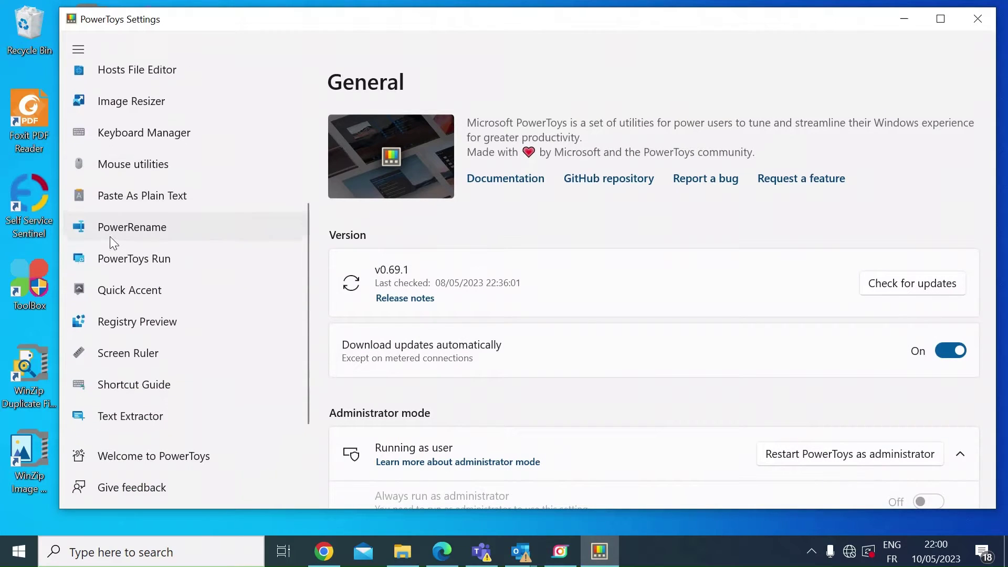
pyautogui.click(133, 223)
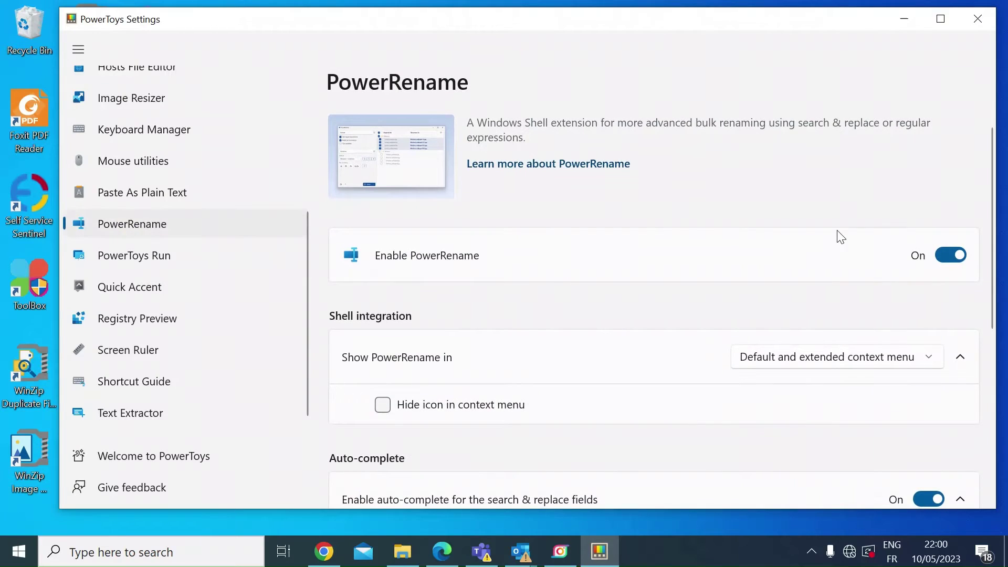
pyautogui.click(952, 257)
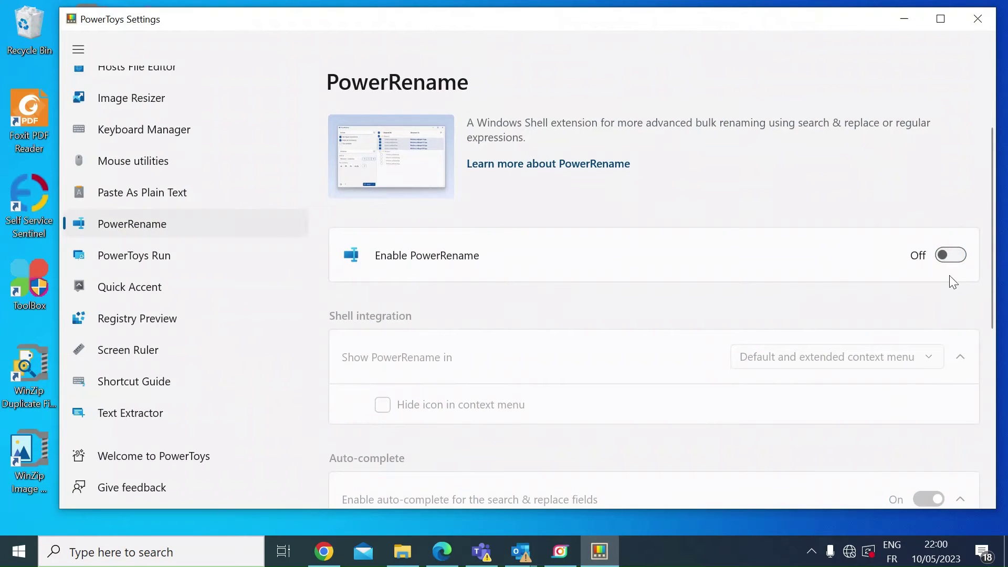
pyautogui.click(953, 257)
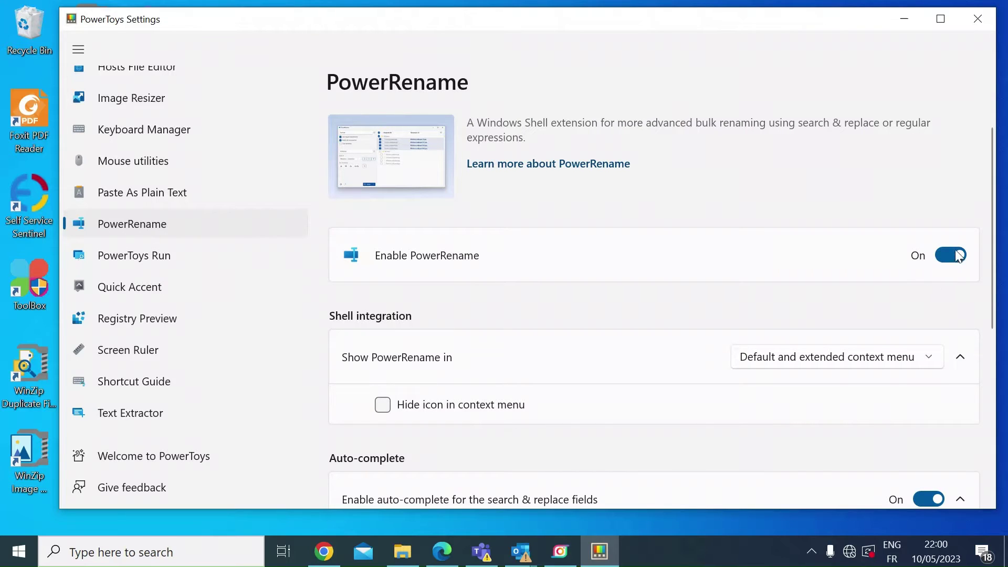
# Step: Close PowerToys Settings and restore the test folder window in File Explorer
pyautogui.click(980, 19)
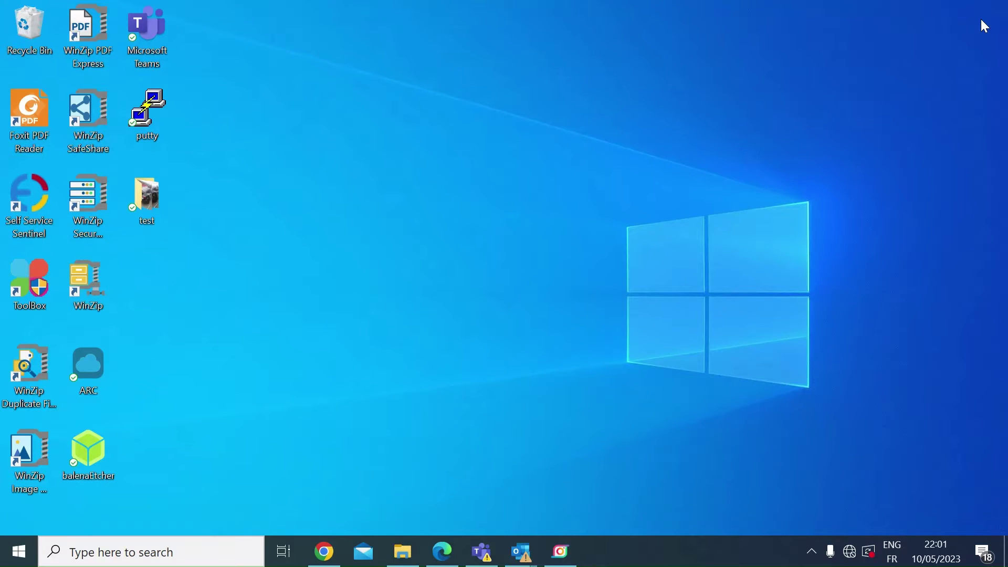
pyautogui.click(403, 552)
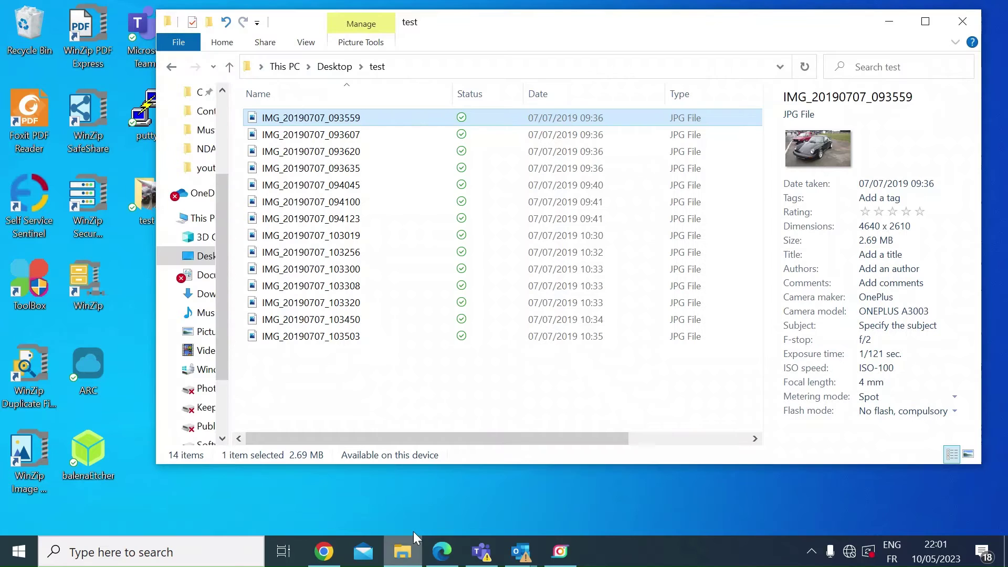
pyautogui.moveTo(484, 32); pyautogui.dragTo(465, 40)
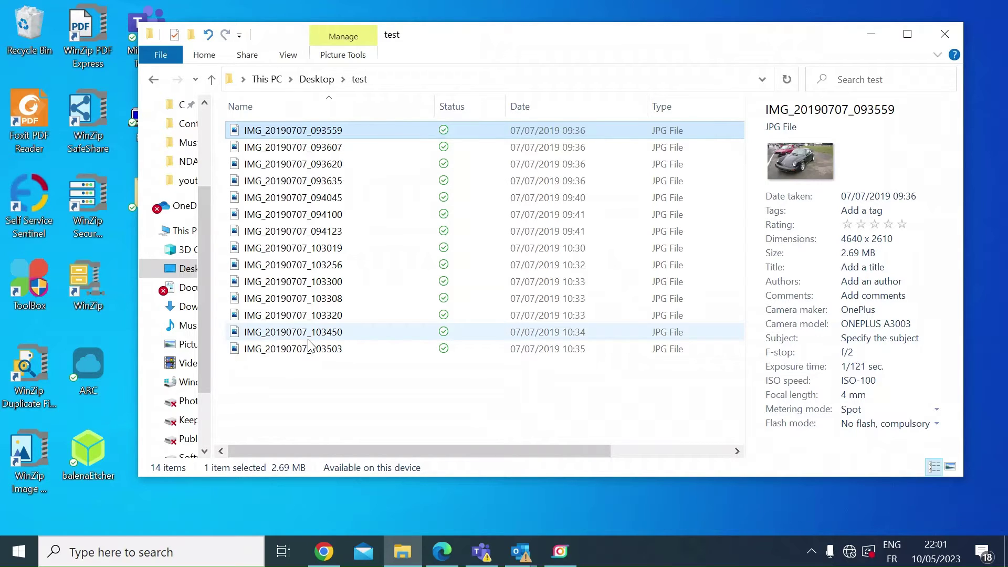
# Step: Select all 14 photos in the test folder and bring up their context menu
pyautogui.click(293, 131)
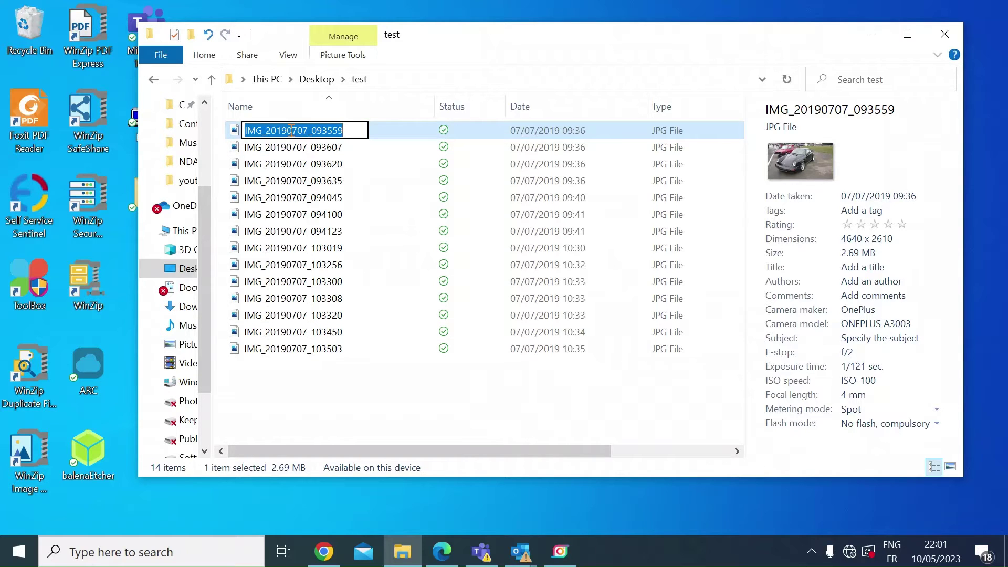
pyautogui.press('Escape')
pyautogui.hotkey('shift', 'Down')
pyautogui.hotkey('shift', 'Down')
pyautogui.hotkey('shift', 'Down')
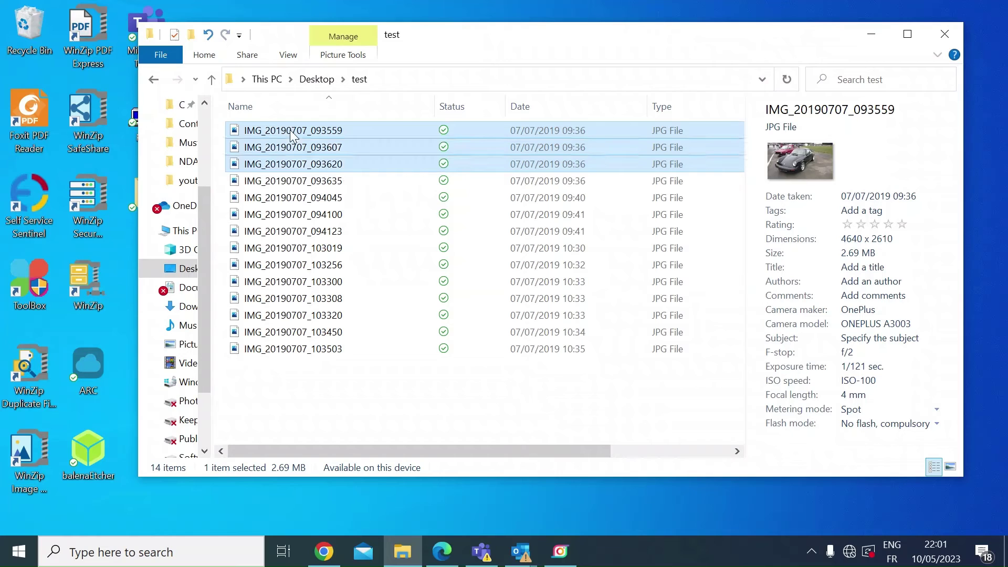
pyautogui.hotkey('shift', 'Down')
pyautogui.hotkey('shift', 'Down')
pyautogui.hotkey('shift', 'Down')
pyautogui.hotkey('shift', 'Down')
pyautogui.hotkey('shift', 'Down')
pyautogui.hotkey('shift', 'Down')
pyautogui.hotkey('shift', 'Down')
pyautogui.hotkey('shift', 'Down')
pyautogui.hotkey('shift', 'Down')
pyautogui.hotkey('shift', 'Down')
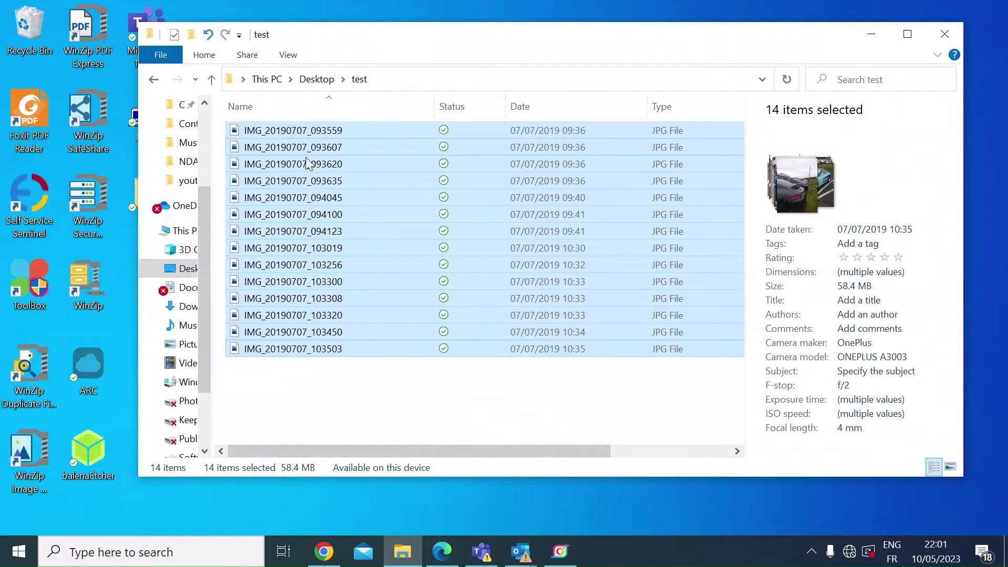
pyautogui.rightClick(300, 180)
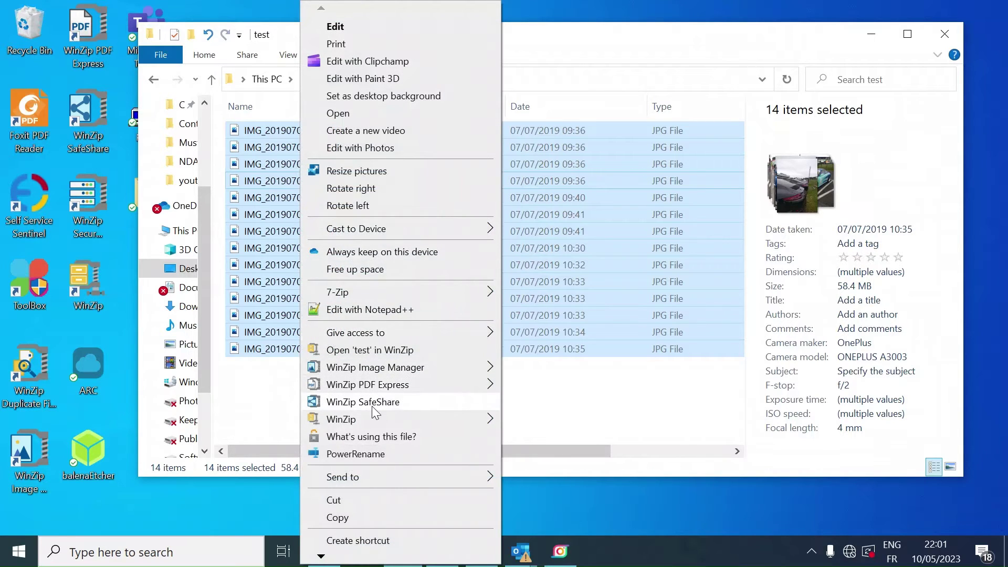
# Step: Open the 14 photos in PowerRename, turn off regular expressions, and focus Search for
pyautogui.click(358, 454)
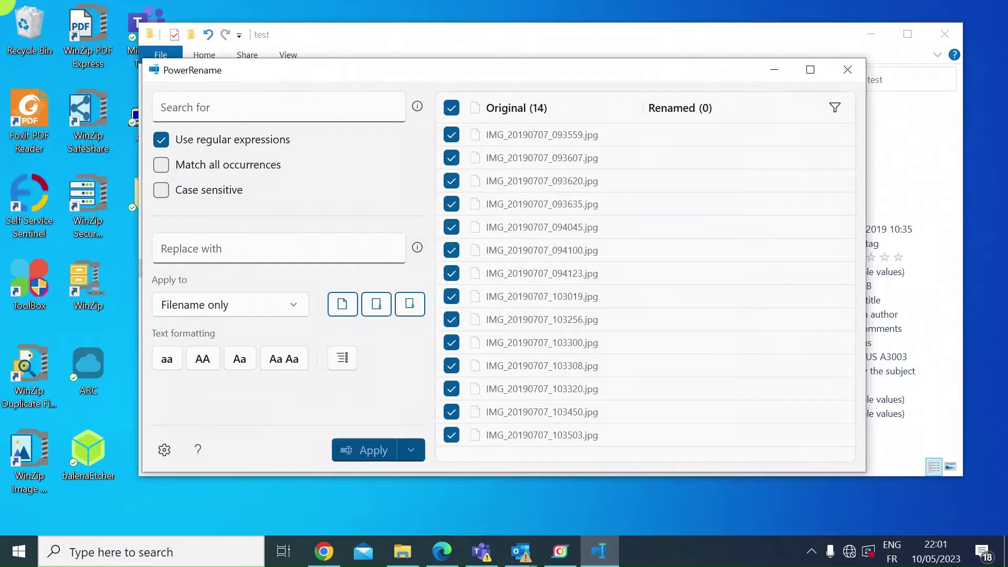
pyautogui.moveTo(367, 74); pyautogui.dragTo(346, 26)
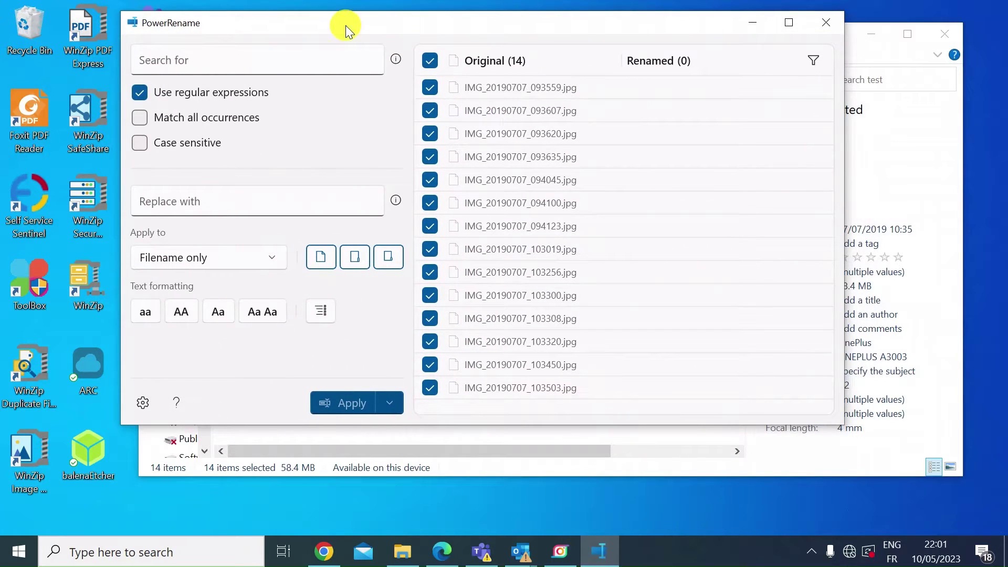
pyautogui.click(138, 93)
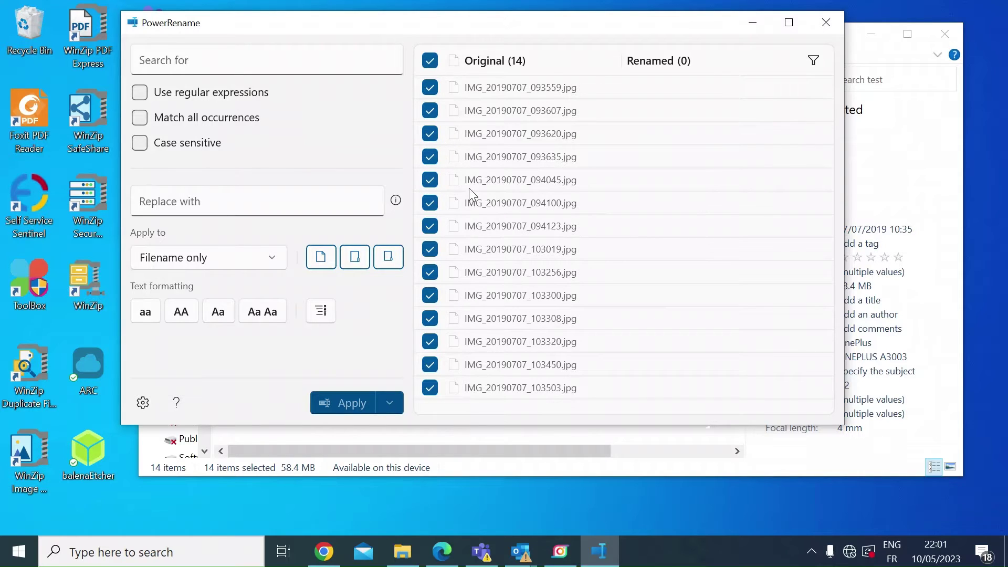
pyautogui.click(429, 157)
pyautogui.click(255, 60)
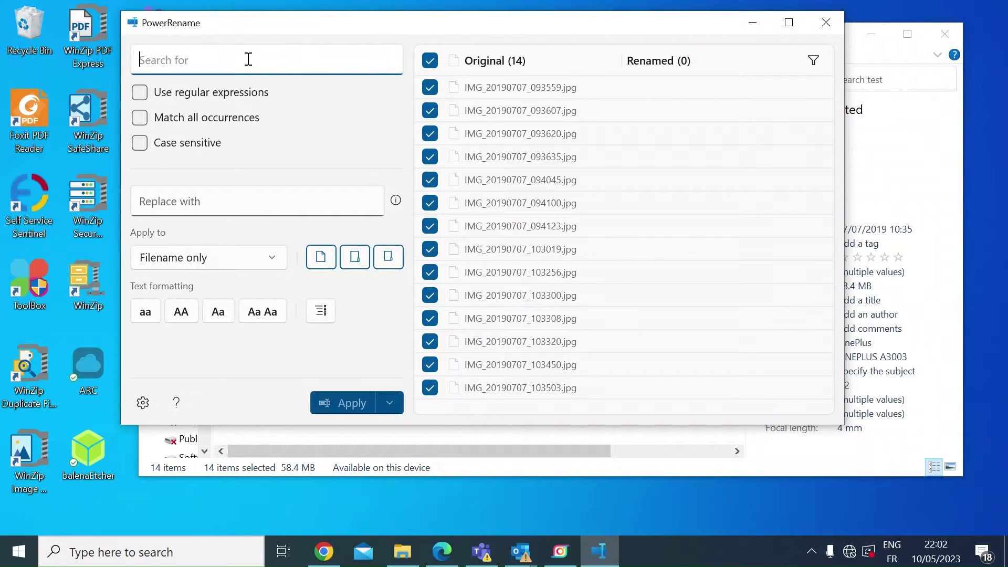
pyautogui.click(222, 201)
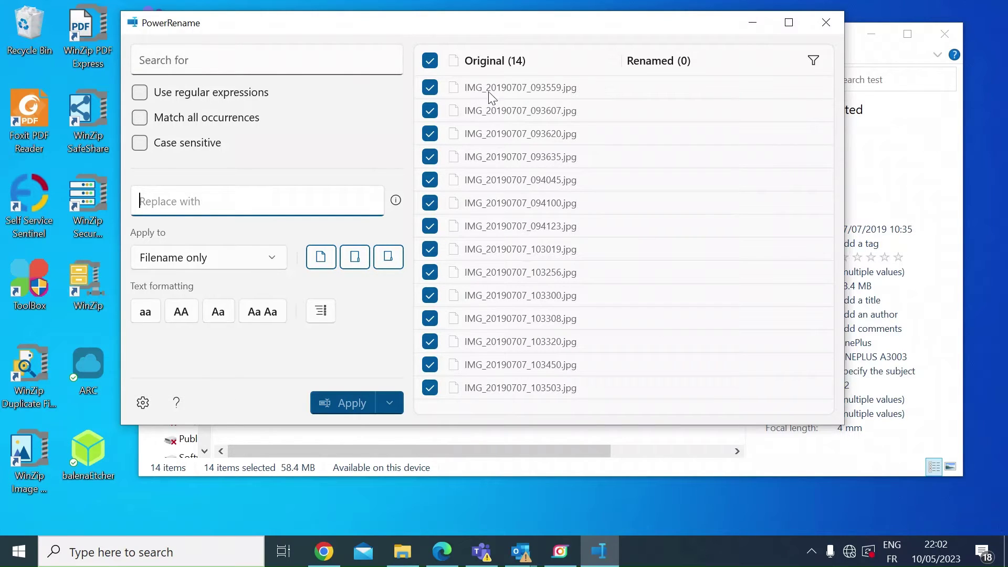
pyautogui.click(182, 60)
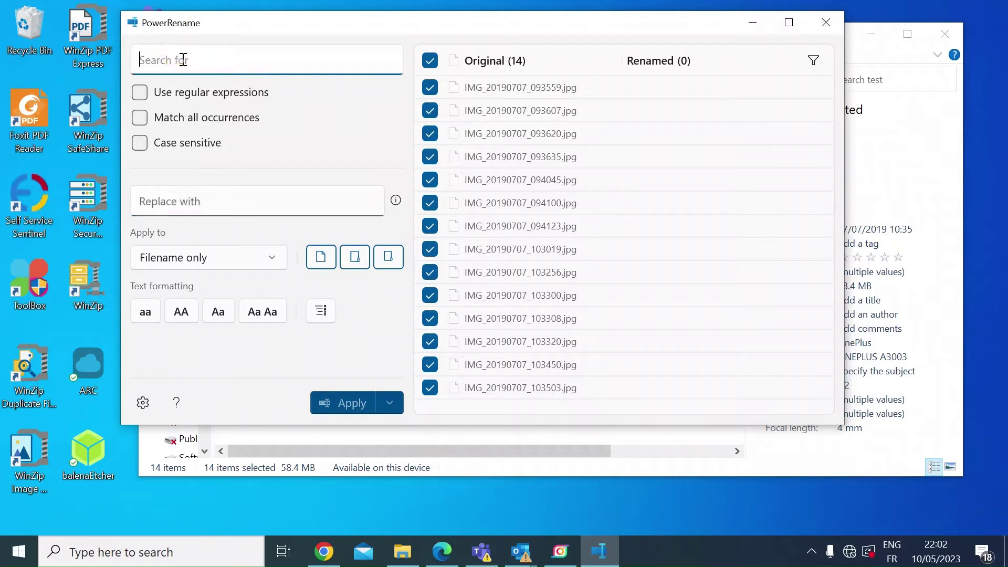
# Step: Search for 'IMG' and replace with 'PREFIX_IMG', previewing names like PREFIX_IMG_20190707_093559.jpg
pyautogui.write('IMG')
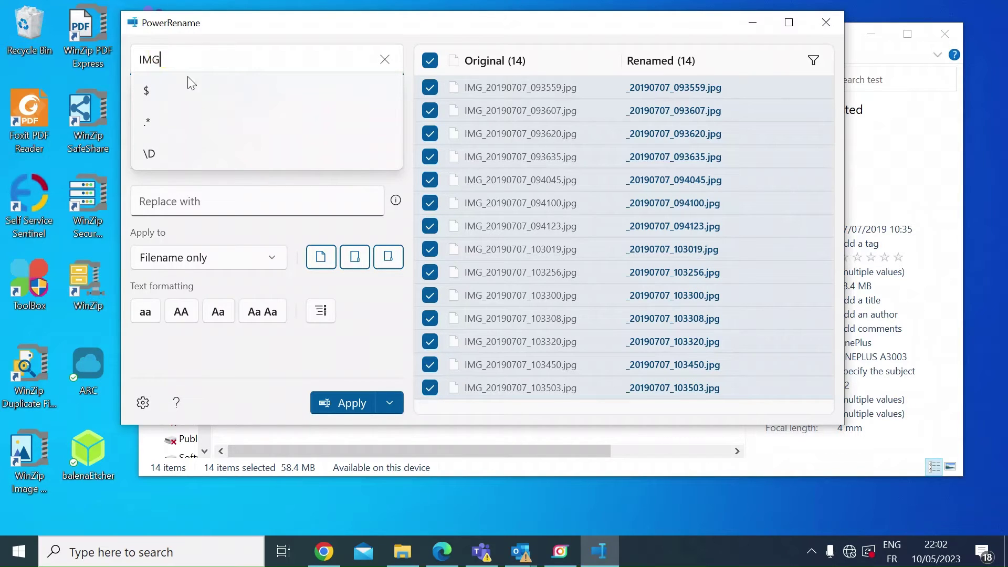
pyautogui.click(214, 197)
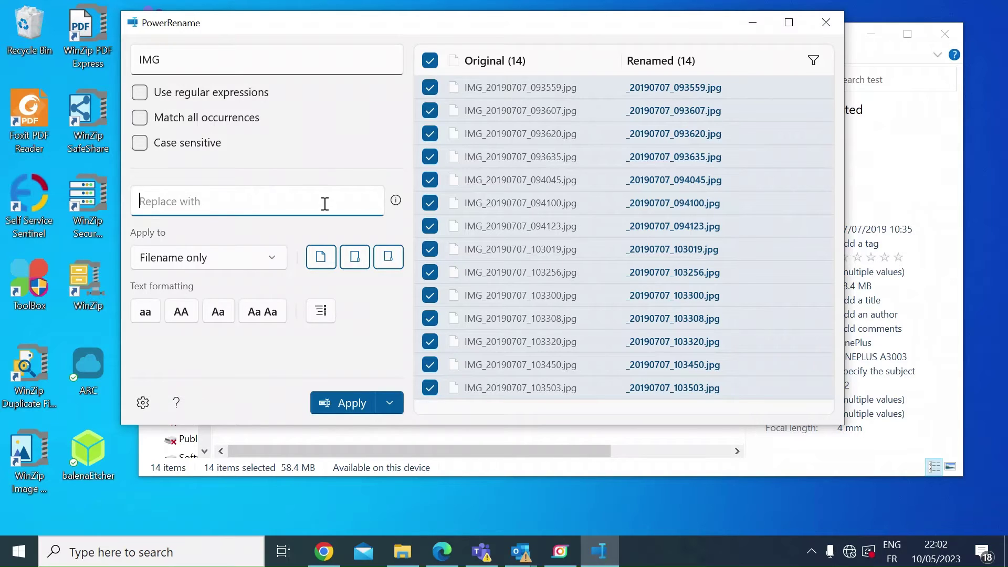
pyautogui.click(180, 201)
pyautogui.write('PREFI')
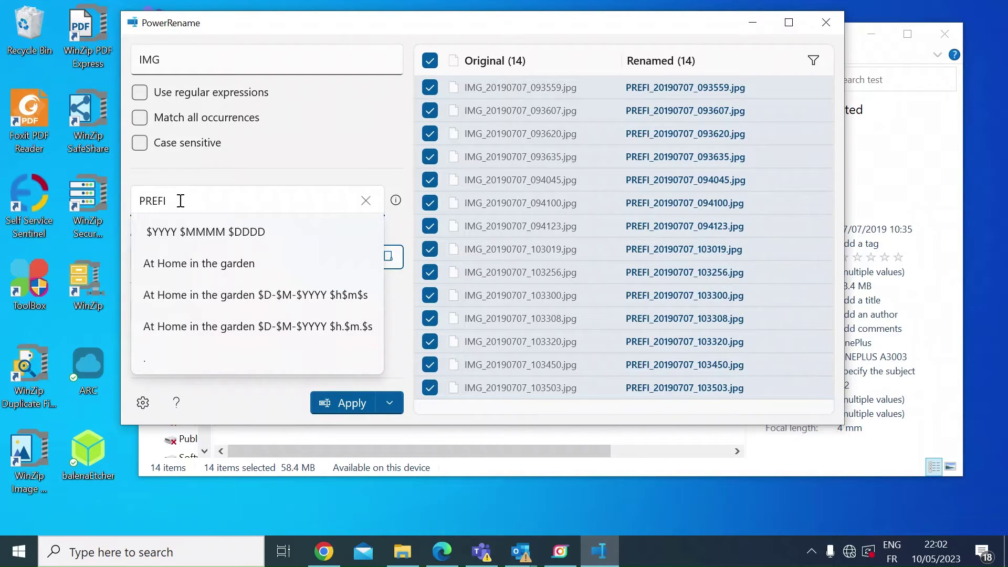
pyautogui.write('X')
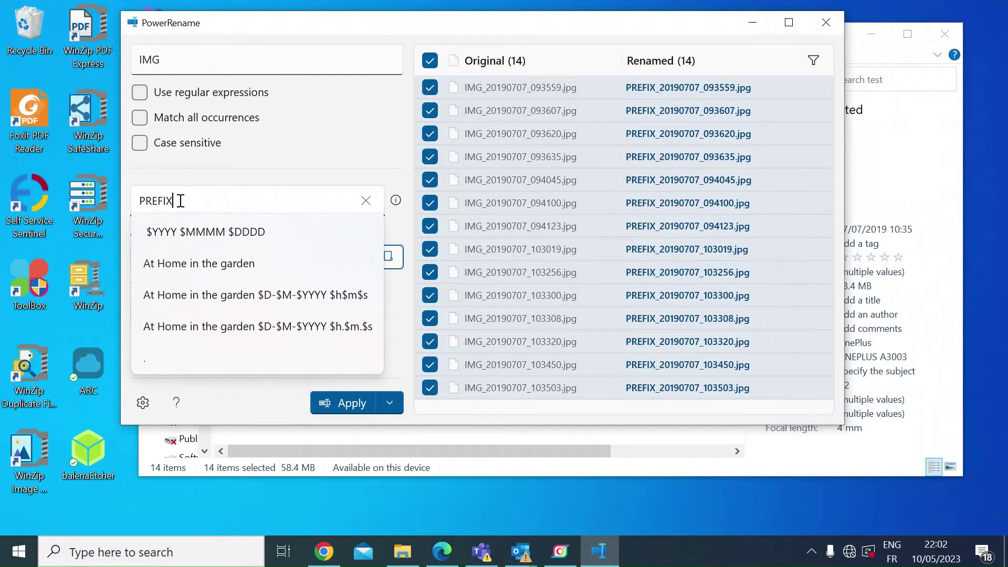
pyautogui.click(374, 162)
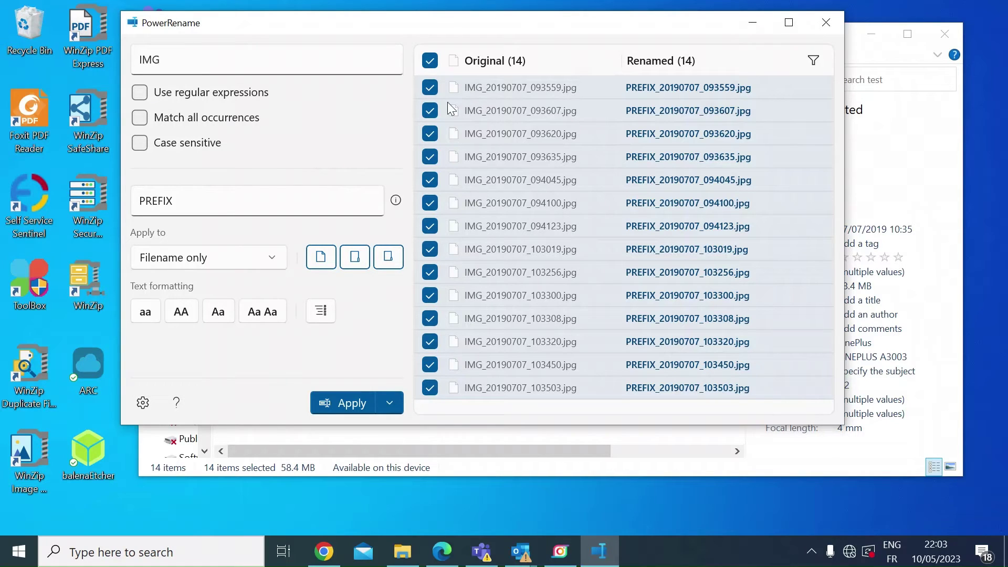
pyautogui.click(186, 202)
pyautogui.write('-')
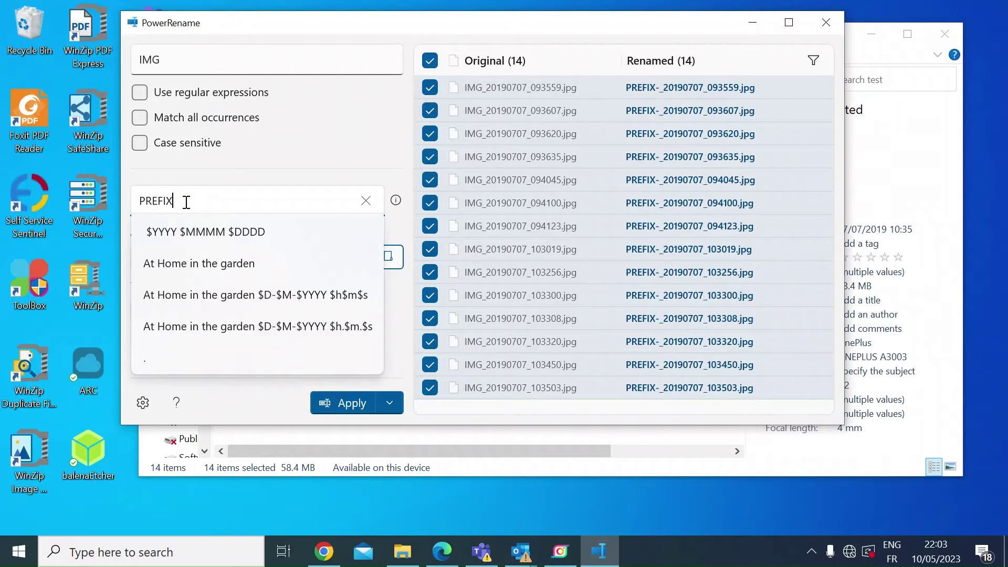
pyautogui.write('_IMG')
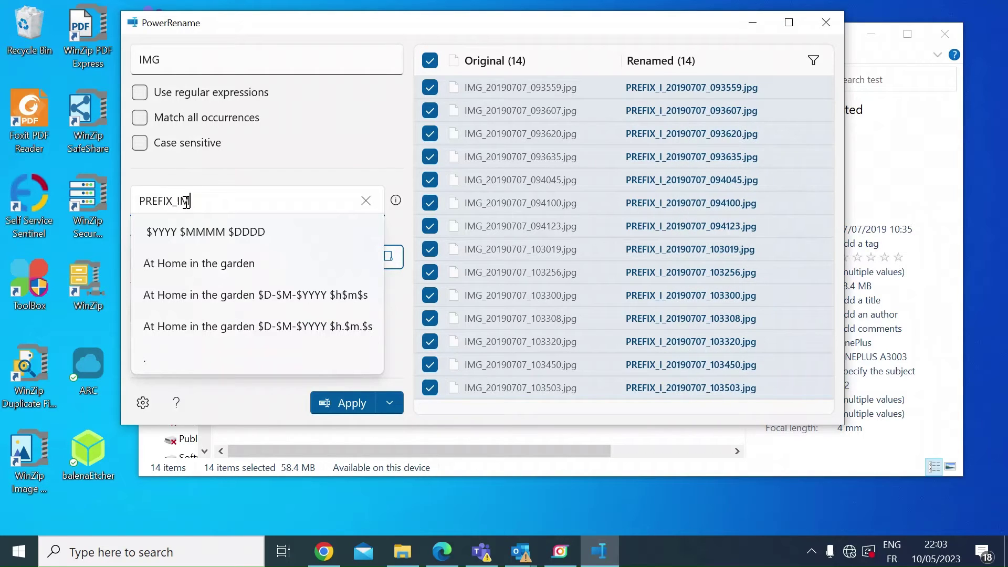
pyautogui.click(439, 147)
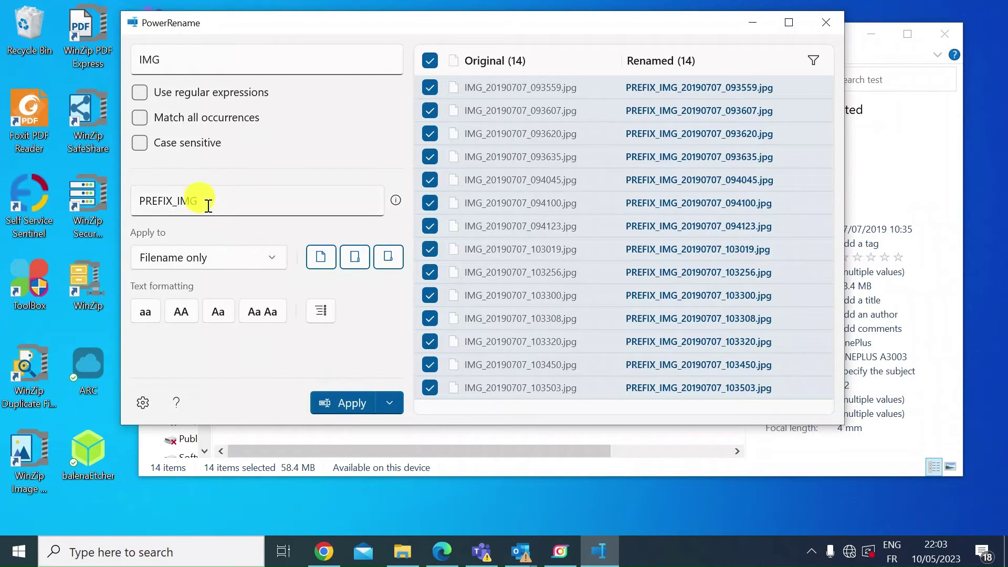
# Step: Clear the search and replacement fields and turn on regular expressions
pyautogui.moveTo(203, 198); pyautogui.dragTo(84, 198)
pyautogui.press('BackSpace')
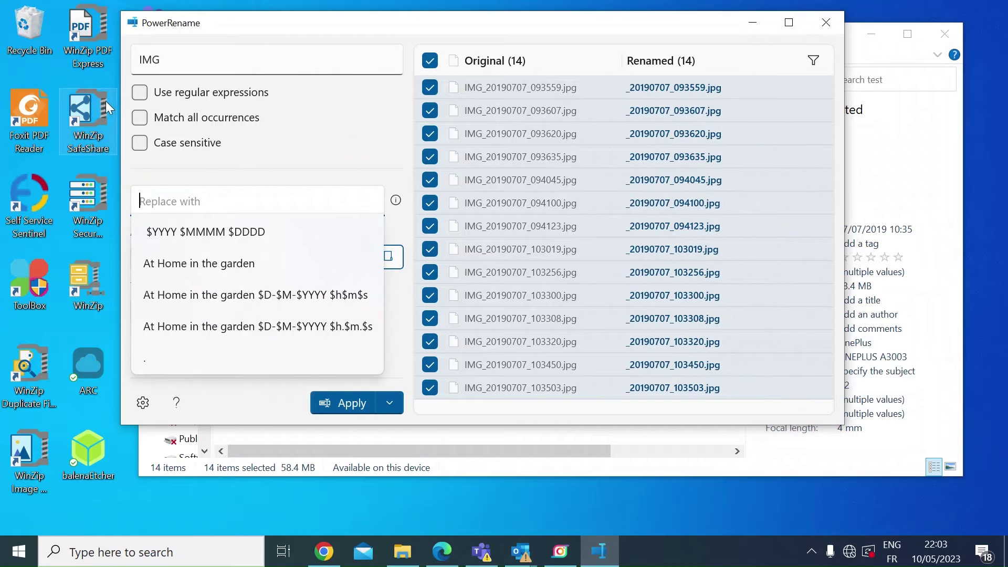
pyautogui.click(172, 60)
pyautogui.press('BackSpace')
pyautogui.press('BackSpace')
pyautogui.press('BackSpace')
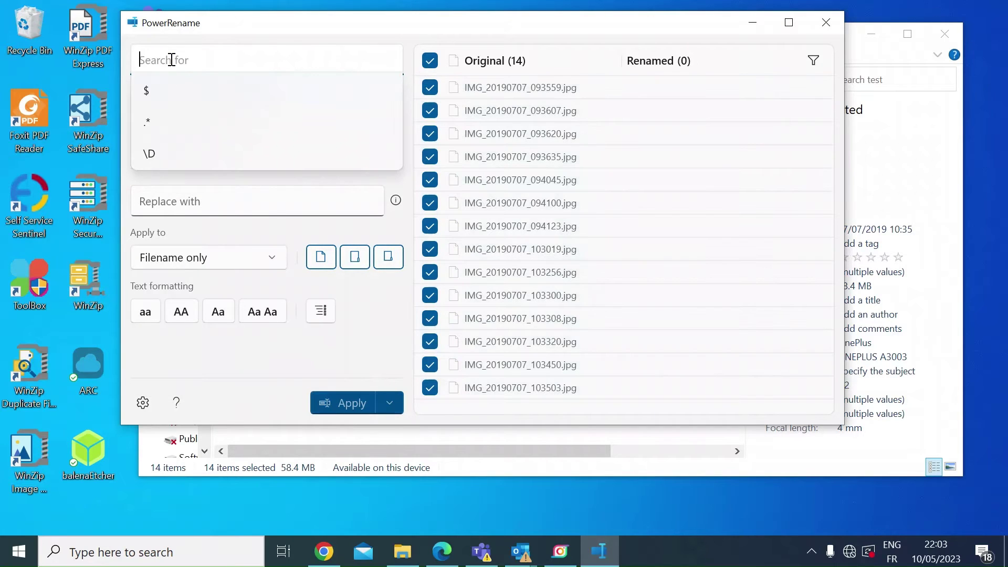
pyautogui.click(213, 171)
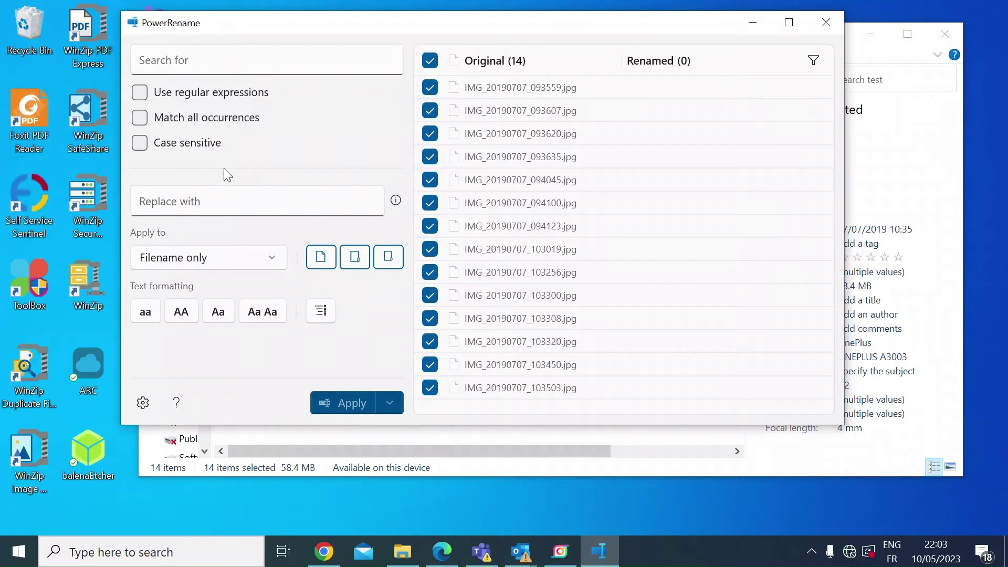
pyautogui.click(141, 95)
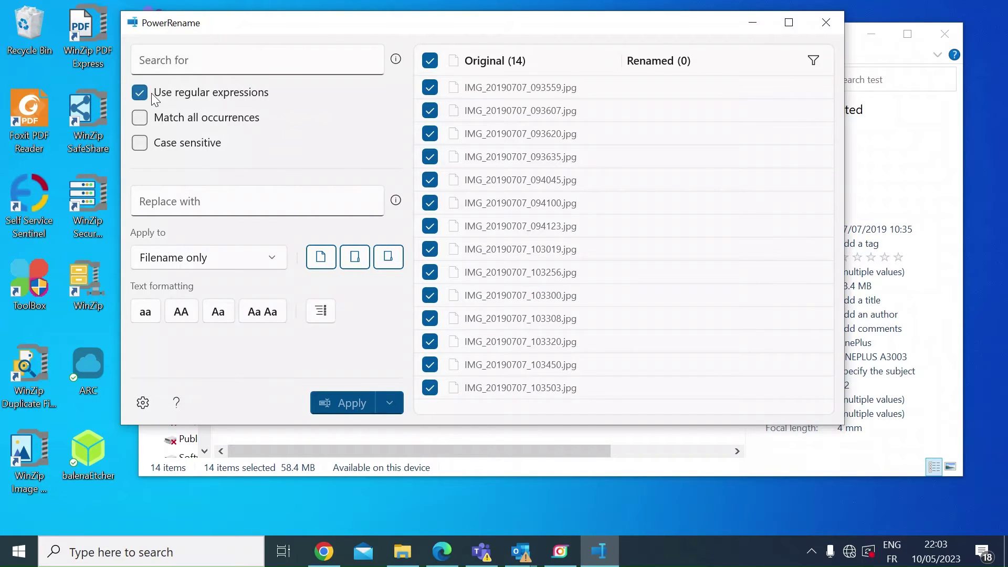
# Step: Search with the regex '^', try 'TEST_' as replacement, then clear it
pyautogui.click(189, 61)
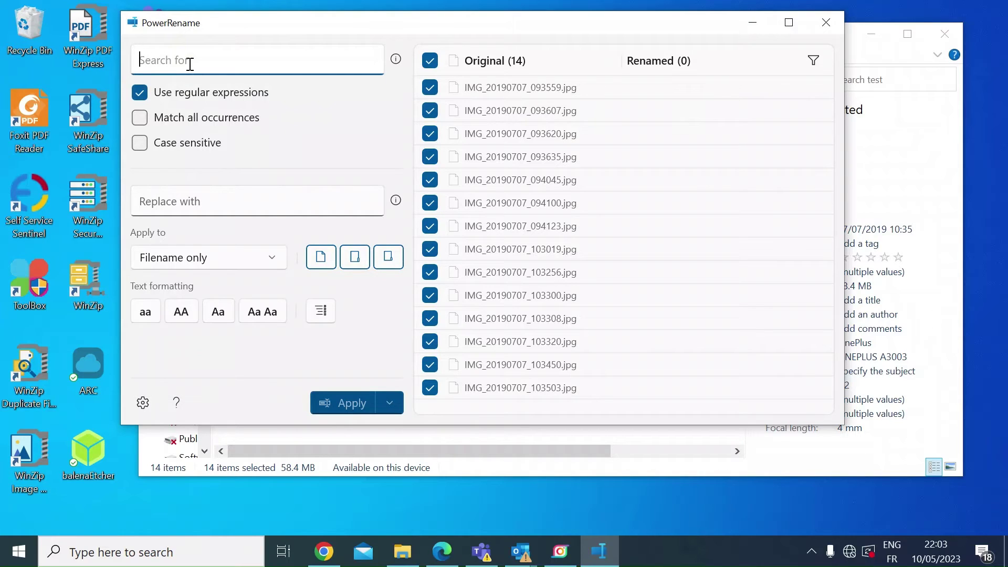
pyautogui.write('^')
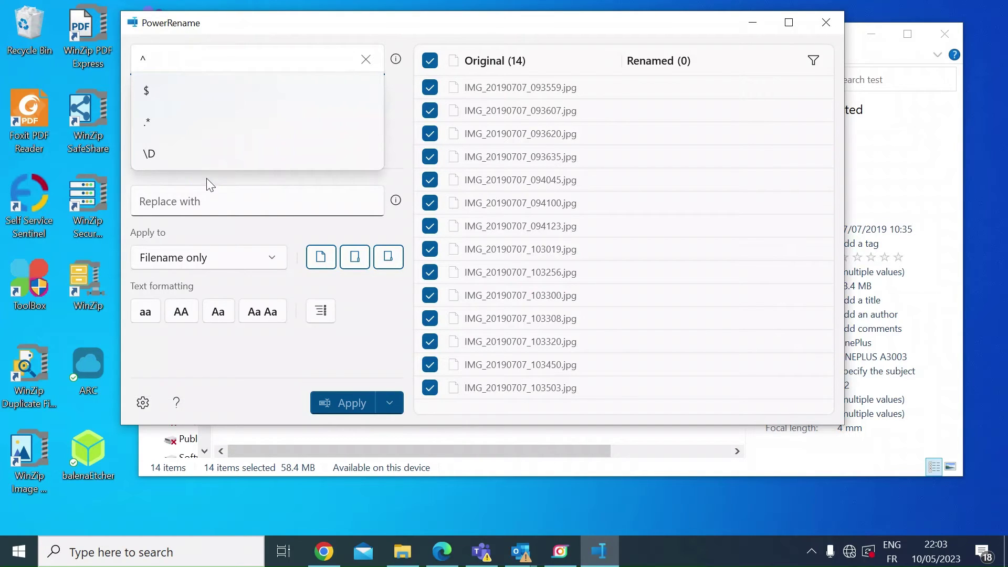
pyautogui.press('Escape')
pyautogui.click(183, 201)
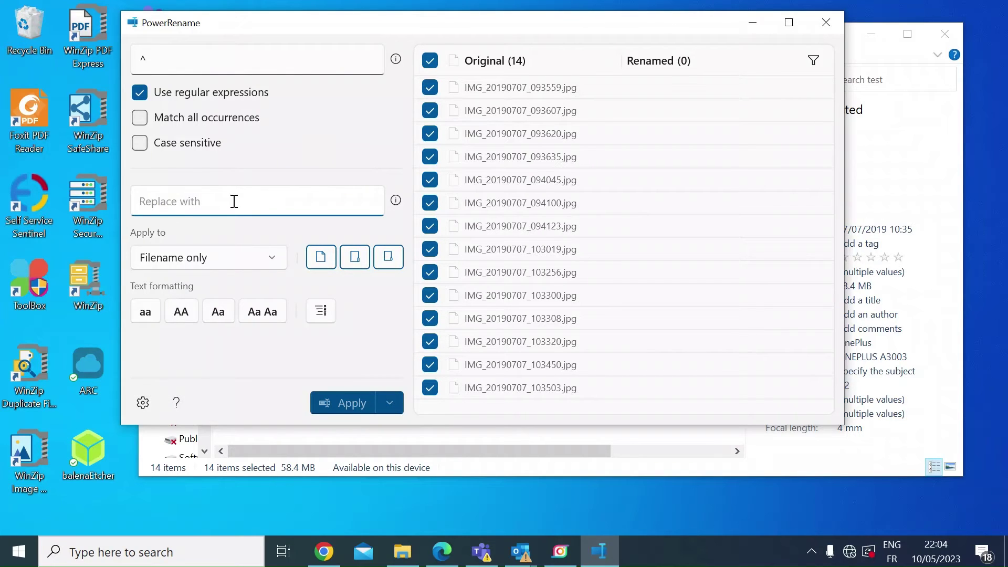
pyautogui.write('TEST')
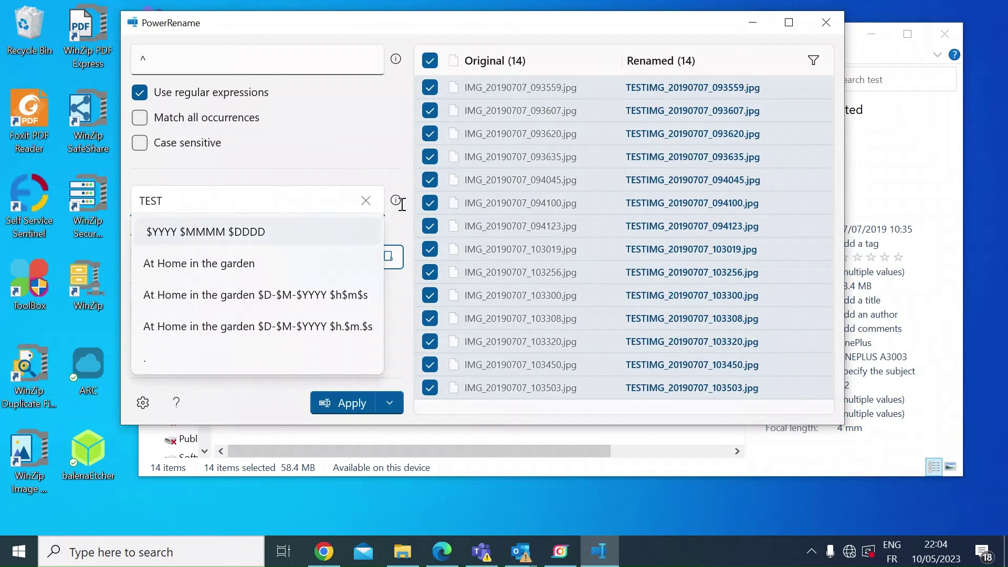
pyautogui.write('_')
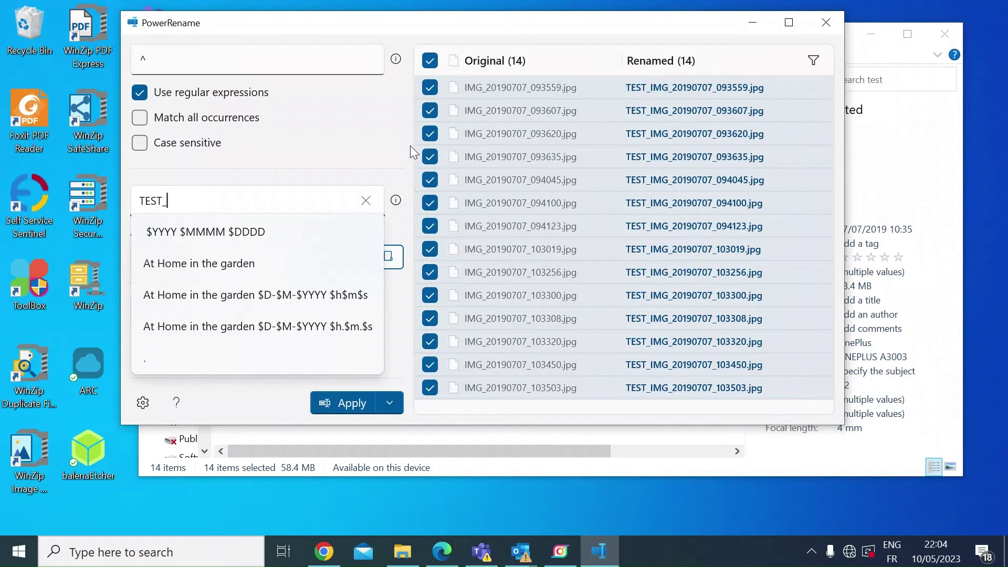
pyautogui.click(366, 201)
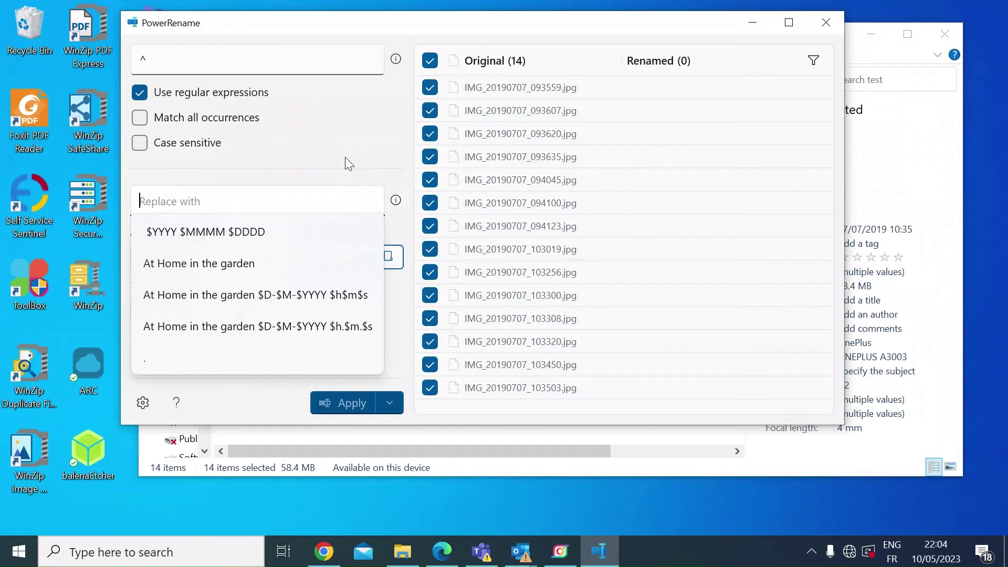
# Step: Turn regular expressions off and erase the '^' search pattern
pyautogui.click(235, 208)
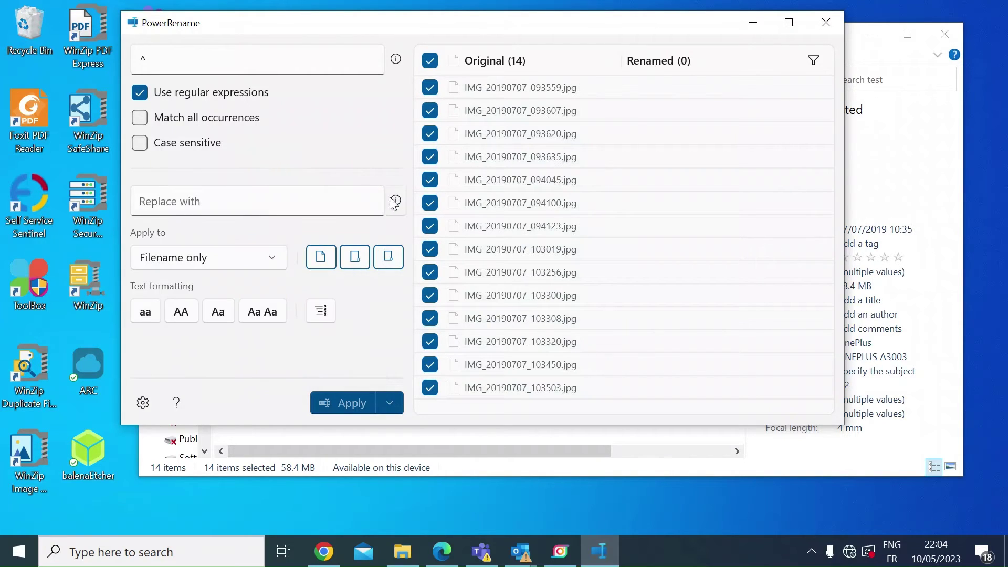
pyautogui.click(140, 92)
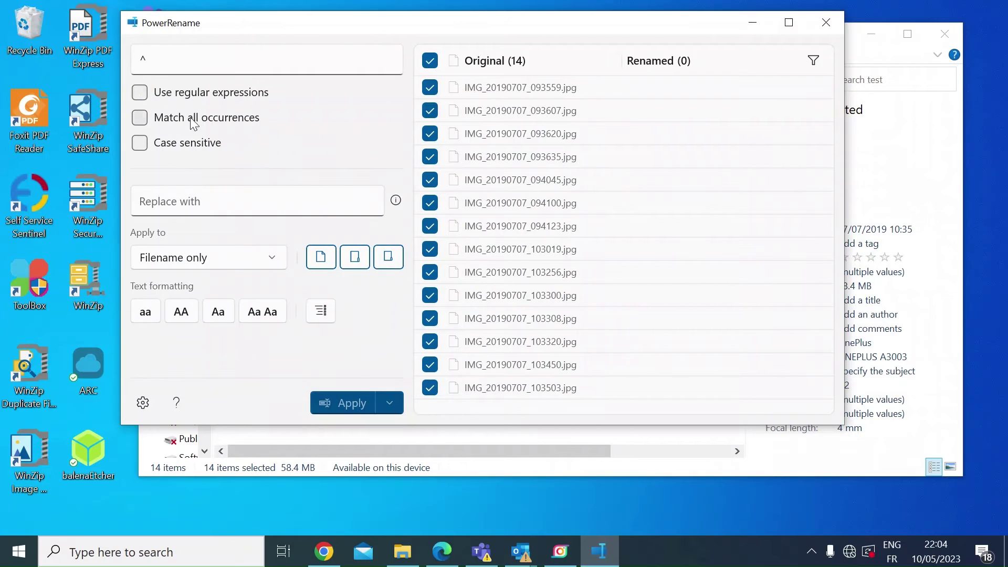
pyautogui.click(154, 60)
pyautogui.press('BackSpace')
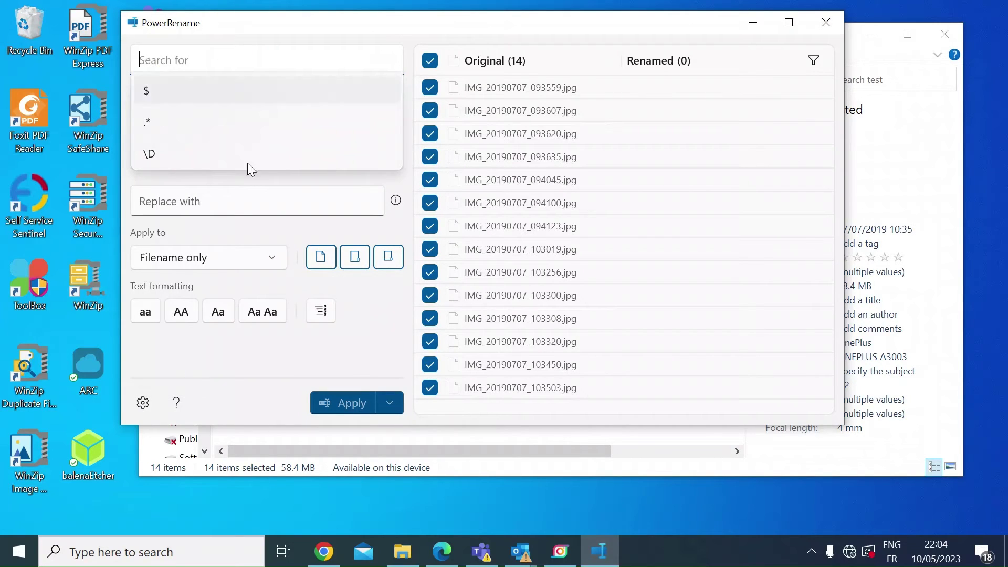
pyautogui.click(279, 181)
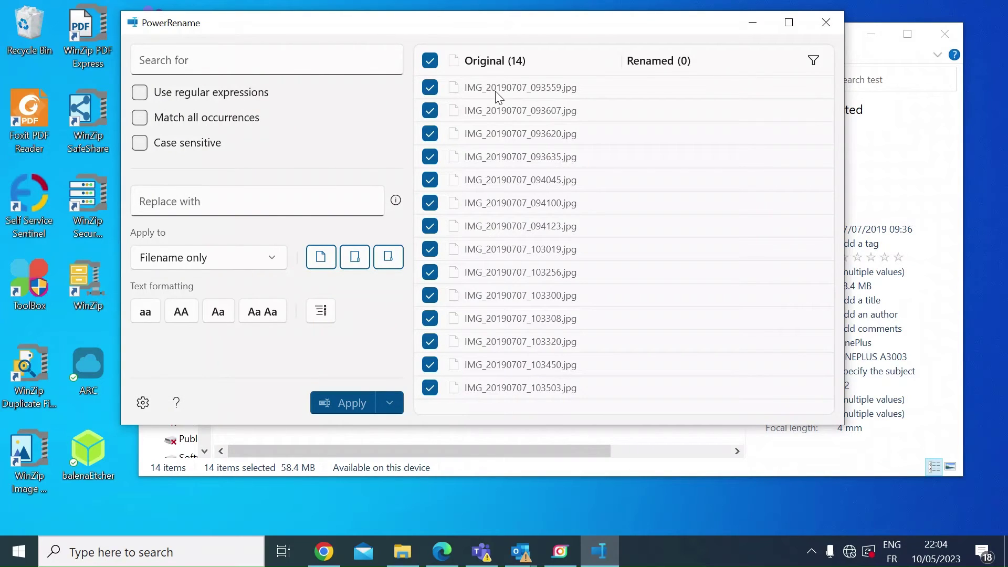
# Step: Search for 'IMG' and replace with 'TEST', previewing TEST_20190707_….jpg names
pyautogui.click(181, 61)
pyautogui.write('I')
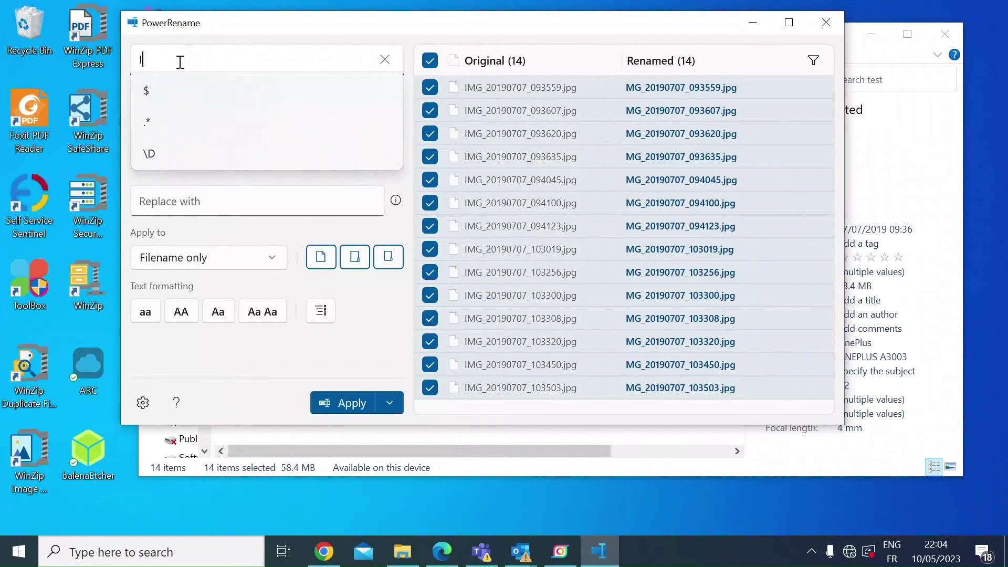
pyautogui.write('MG')
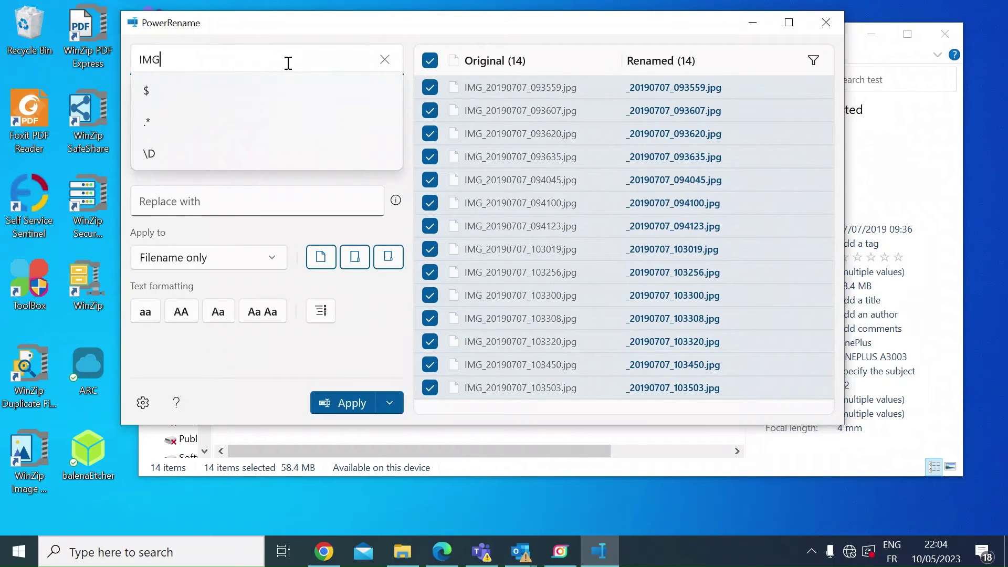
pyautogui.click(247, 201)
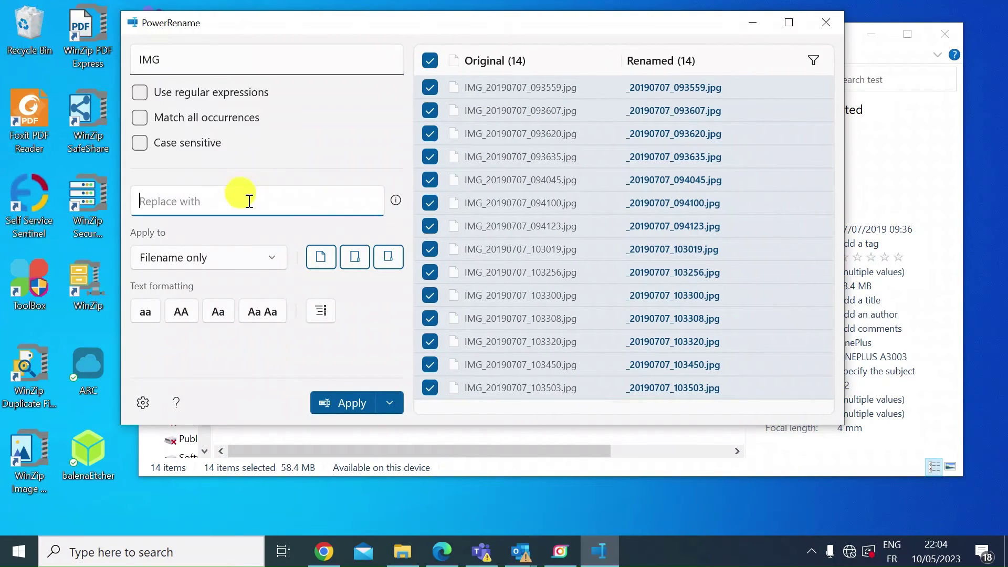
pyautogui.write('TE')
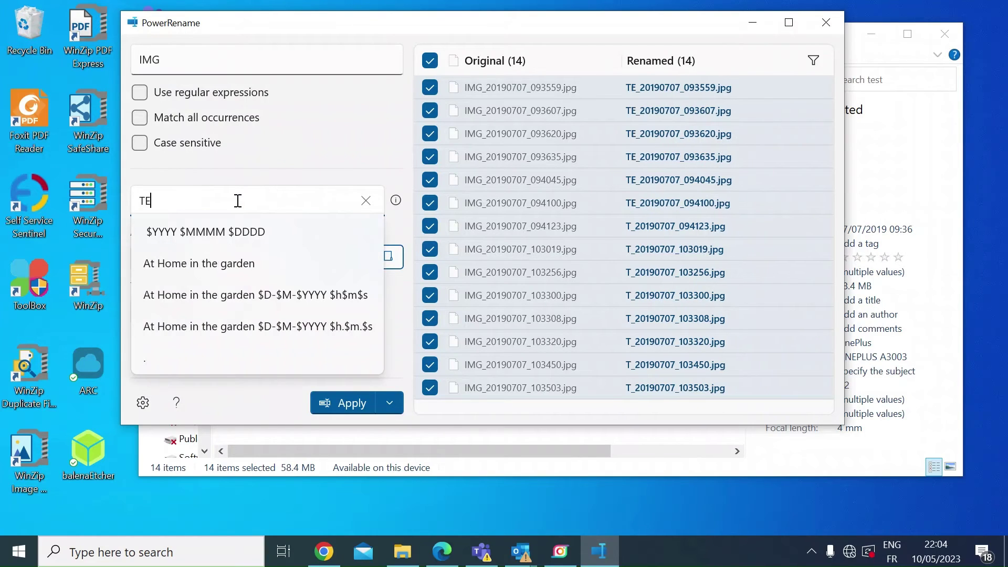
pyautogui.write('ST')
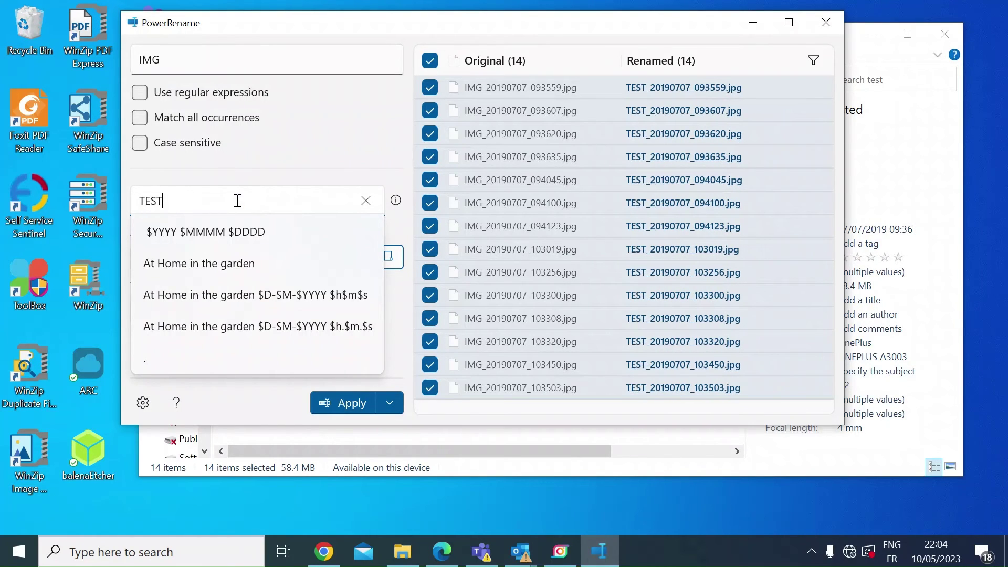
pyautogui.click(284, 180)
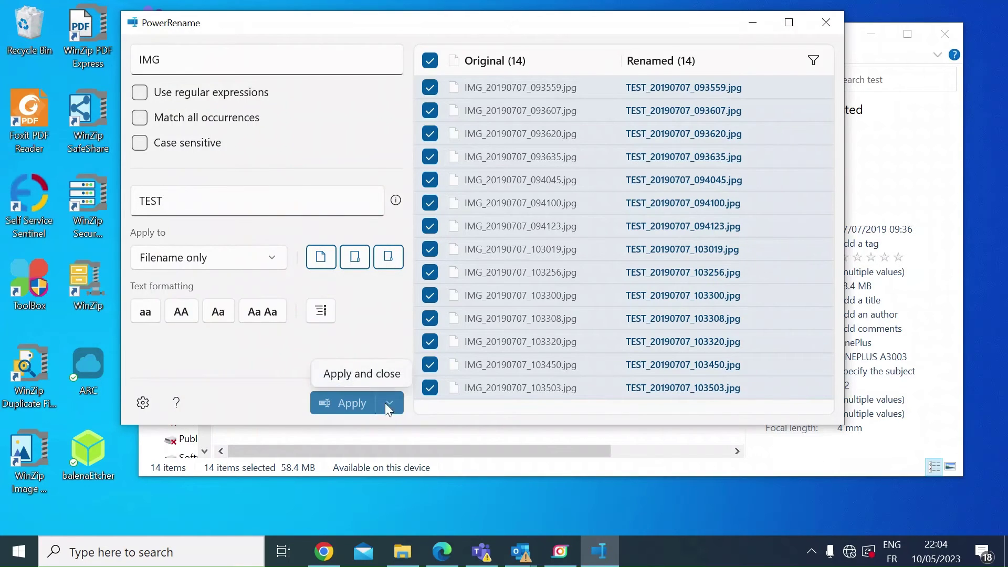
# Step: Apply the IMG-to-TEST renames and close PowerRename, then select all 14 renamed photos
pyautogui.click(375, 376)
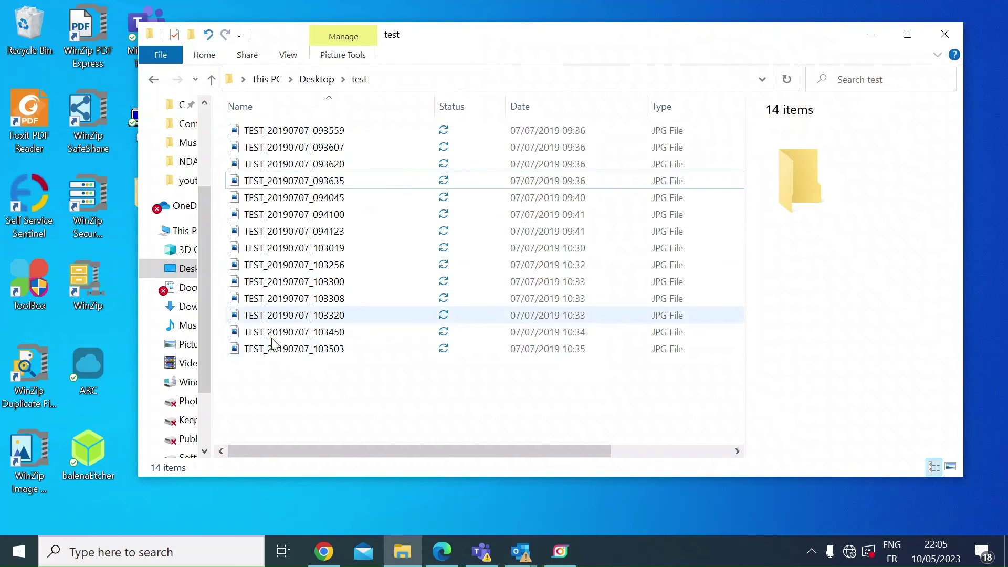
pyautogui.click(293, 131)
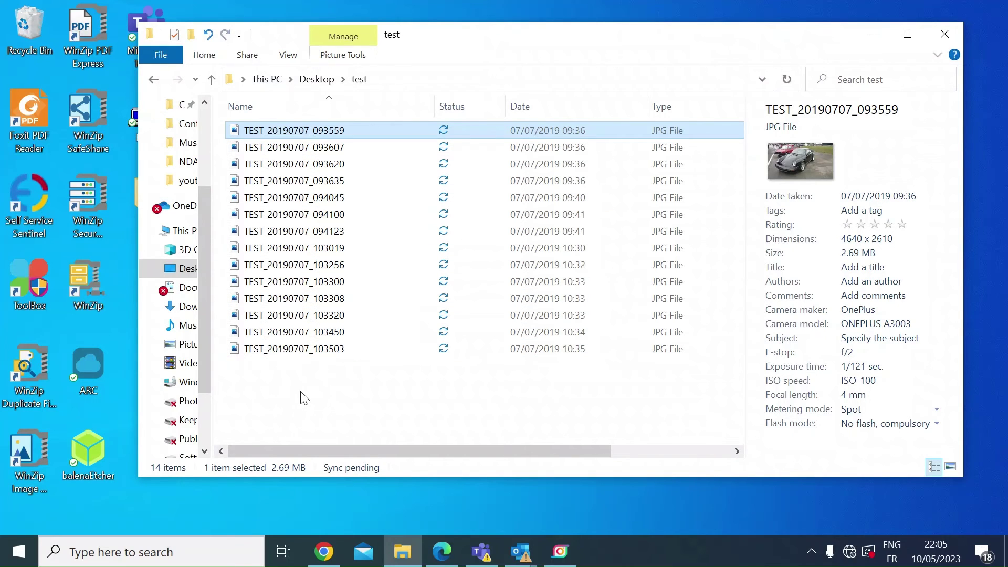
pyautogui.click(289, 131)
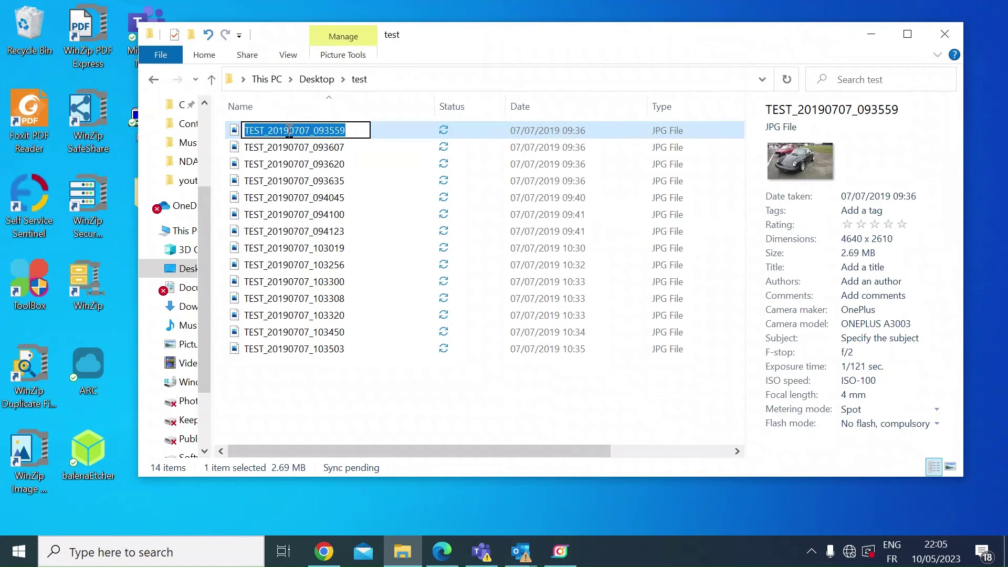
pyautogui.press('Escape')
pyautogui.hotkey('shift', 'Down')
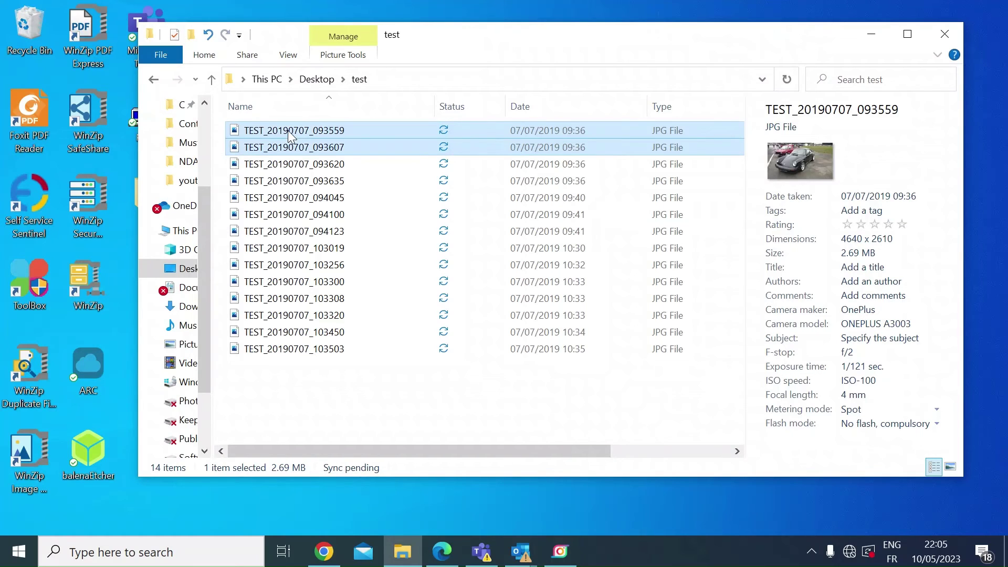
pyautogui.hotkey('shift', 'Down')
pyautogui.hotkey('shift', 'Down')
pyautogui.hotkey('shift', 'Down')
pyautogui.hotkey('shift', 'Down')
pyautogui.hotkey('shift', 'Down')
pyautogui.hotkey('shift', 'Down')
pyautogui.hotkey('shift', 'Down')
pyautogui.hotkey('shift', 'Down')
pyautogui.hotkey('shift', 'Down')
pyautogui.hotkey('shift', 'Down')
pyautogui.hotkey('shift', 'Down')
pyautogui.hotkey('shift', 'Down')
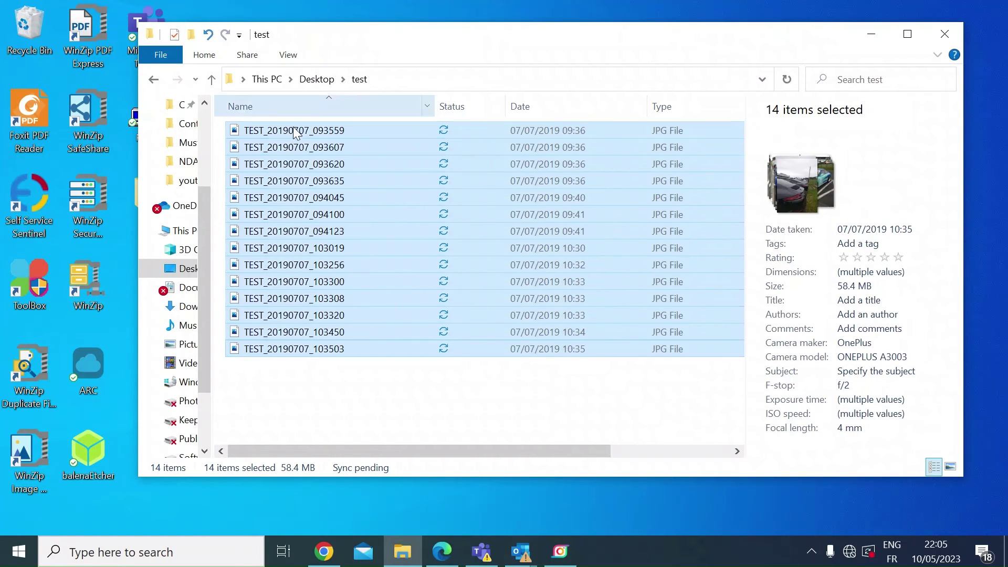
# Step: Reopen the 14 TEST_ photos in PowerRename and delete the old 'IMG' search term
pyautogui.rightClick(295, 204)
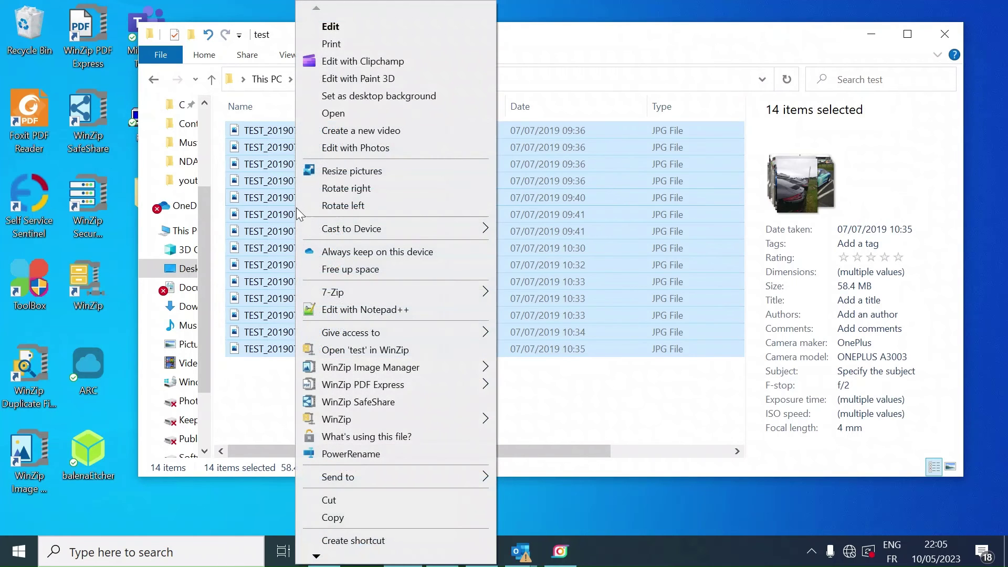
pyautogui.click(340, 454)
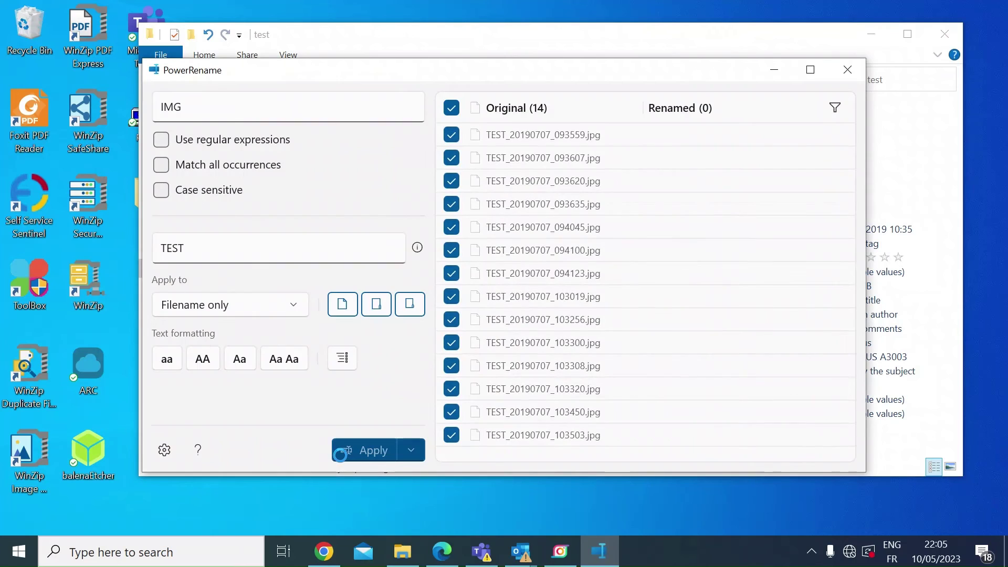
pyautogui.click(191, 105)
pyautogui.hotkey('ctrl', 'a')
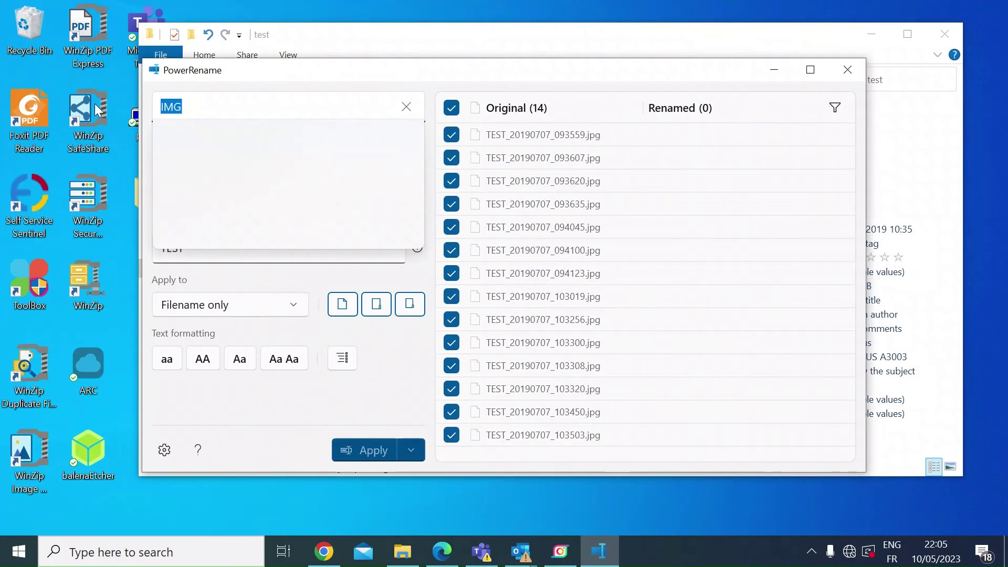
pyautogui.press('BackSpace')
pyautogui.click(200, 278)
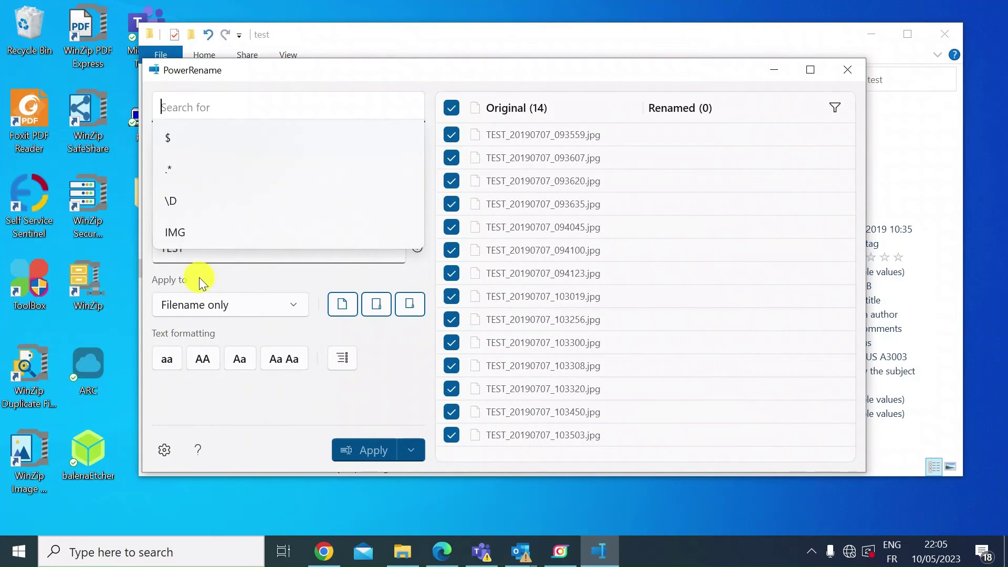
# Step: Erase the old 'TEST' replacement, enable regular expressions, and search for '^'
pyautogui.click(174, 245)
pyautogui.press('BackSpace')
pyautogui.press('BackSpace')
pyautogui.press('BackSpace')
pyautogui.press('BackSpace')
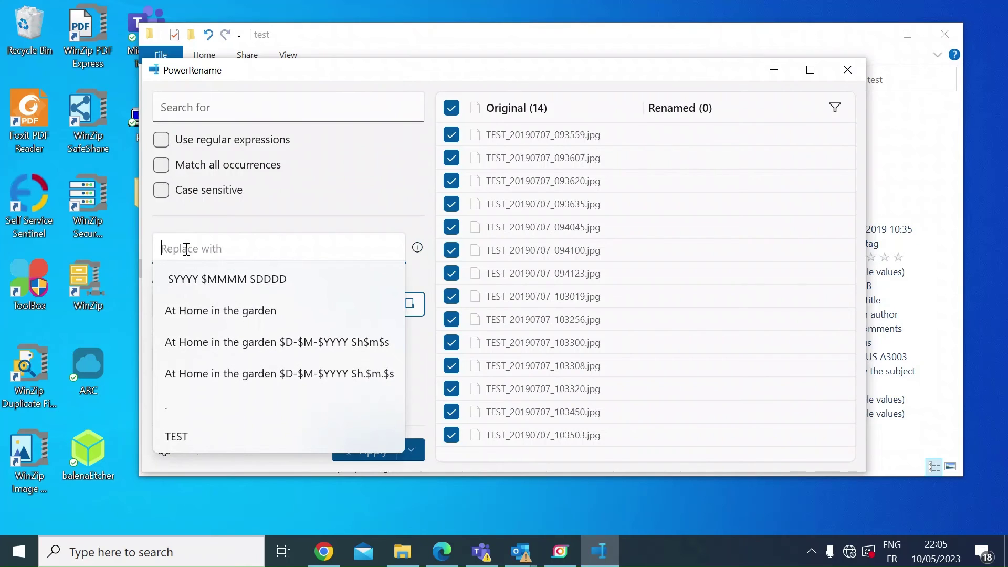
pyautogui.click(198, 101)
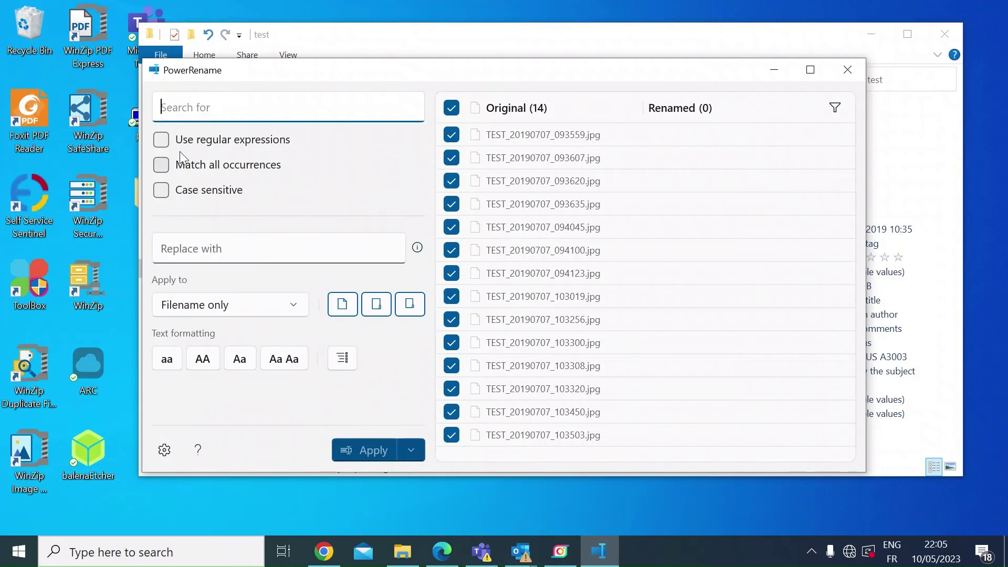
pyautogui.click(165, 142)
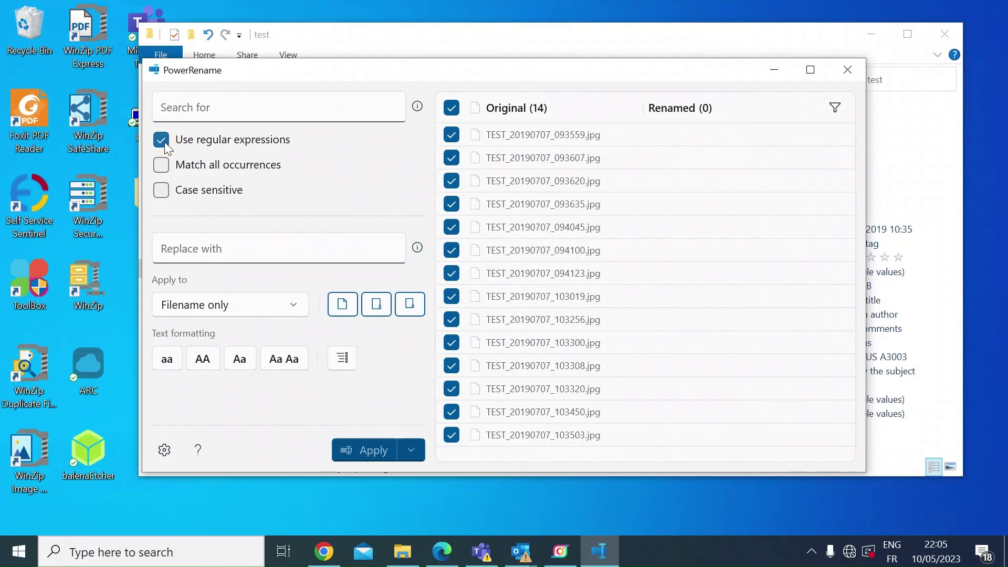
pyautogui.click(191, 107)
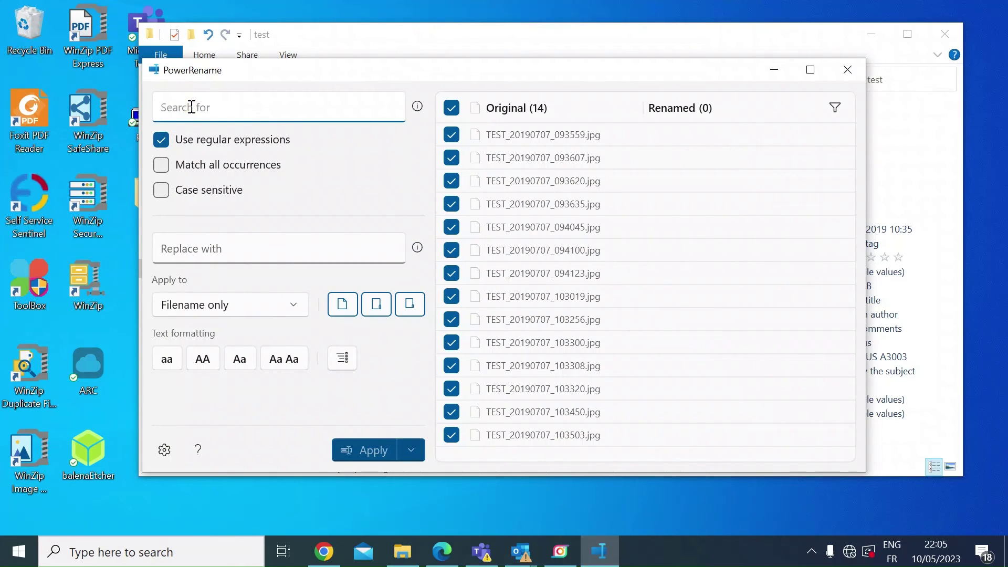
pyautogui.write('^')
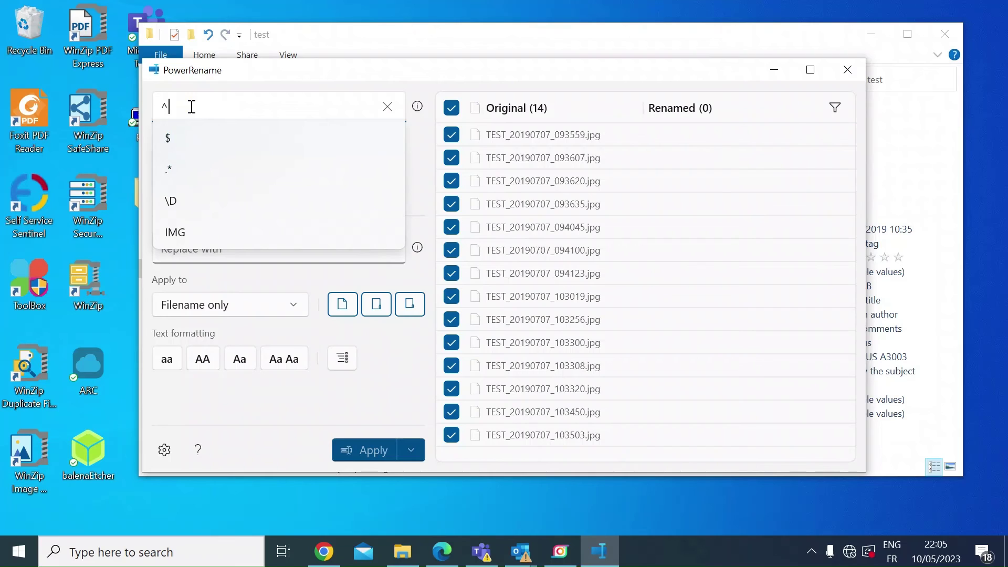
pyautogui.click(372, 272)
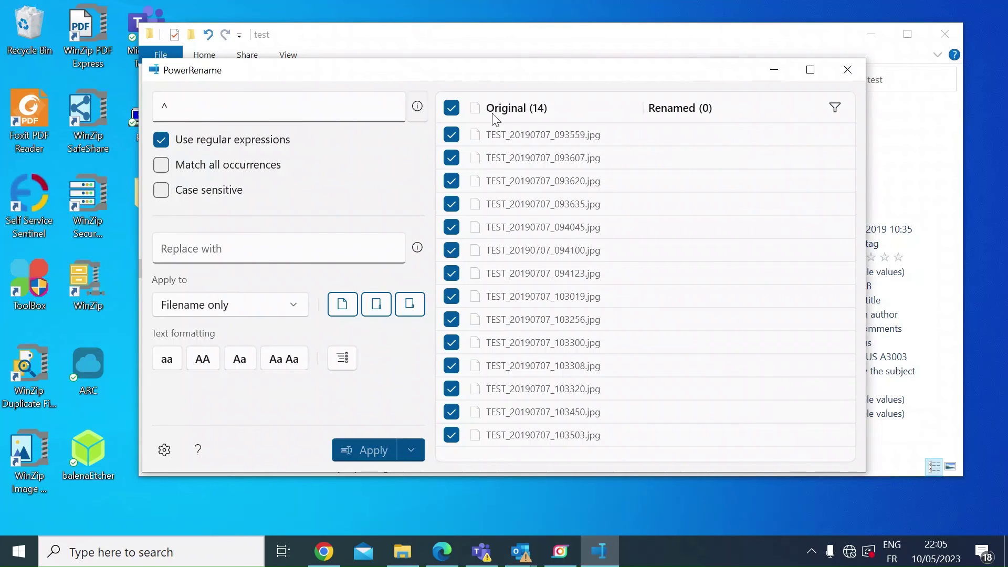
# Step: Enter PREFIX_ as the replacement for "^" to preview all 14 photos as PREFIX_TEST_ names
pyautogui.click(177, 251)
pyautogui.write('P')
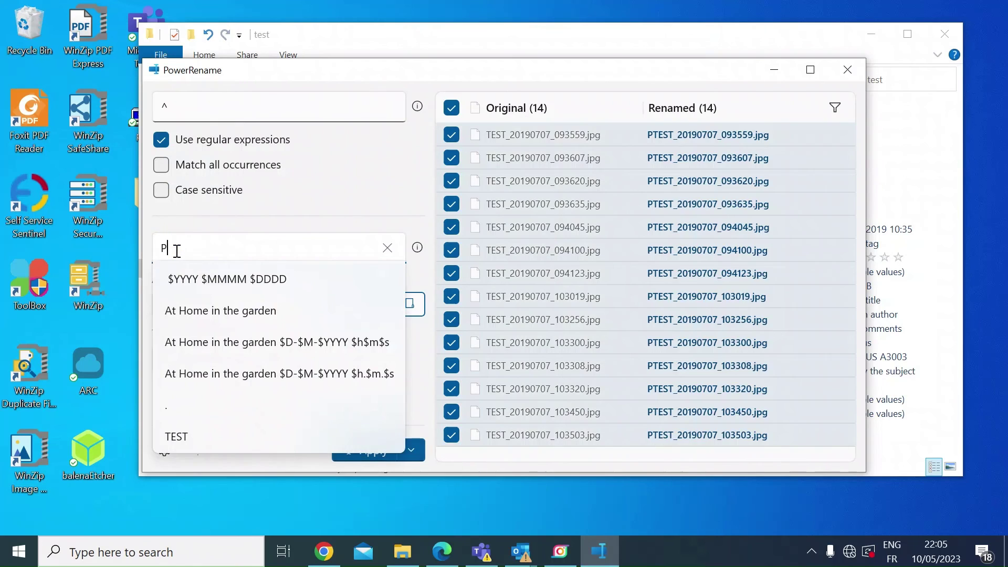
pyautogui.write('REFIX')
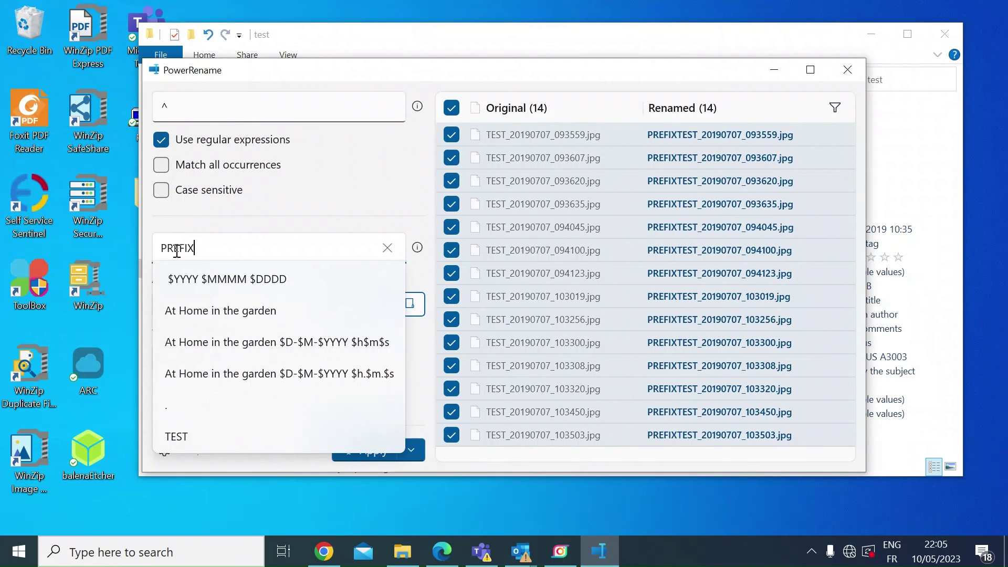
pyautogui.write('_')
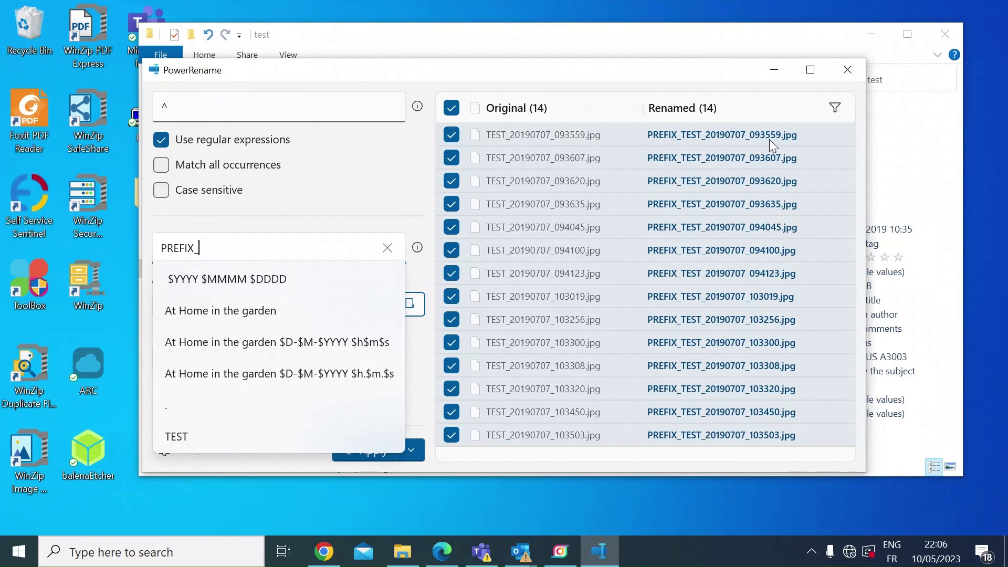
pyautogui.click(326, 223)
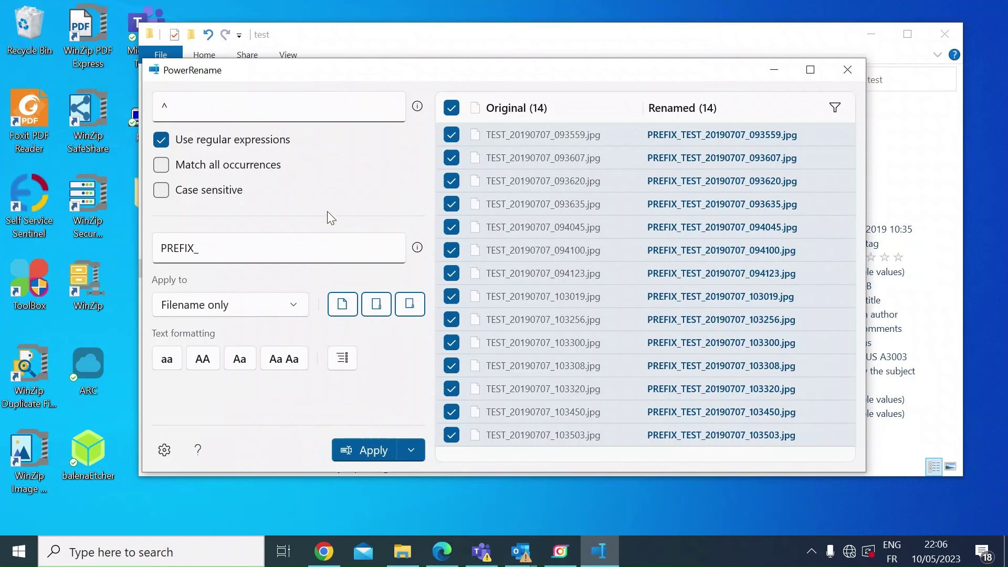
pyautogui.moveTo(446, 69); pyautogui.dragTo(434, 45)
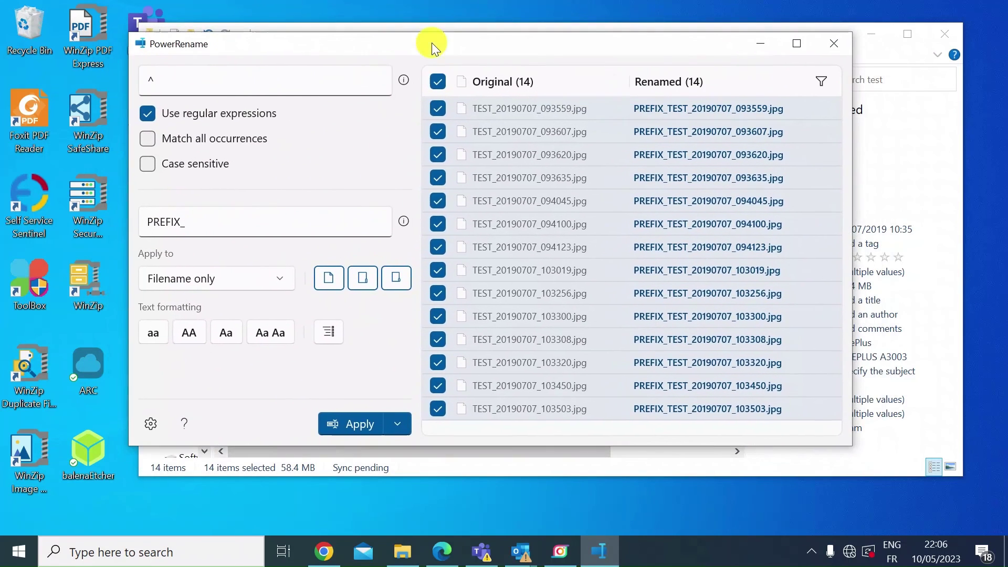